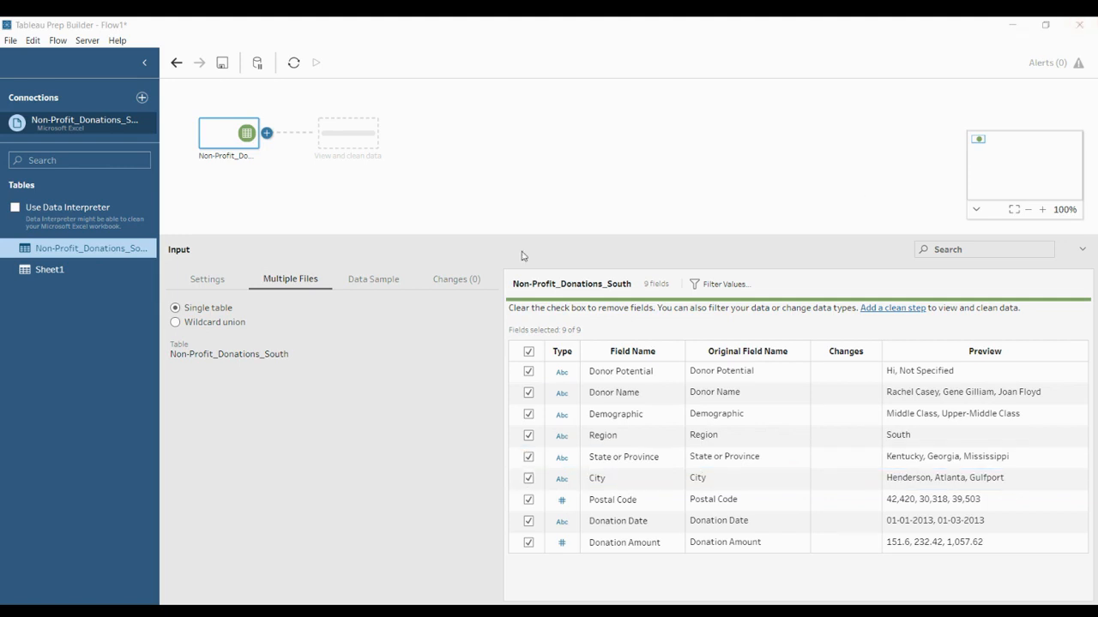
# Add a clean step after the Non-Profit_Donations_South input and enlarge the area showing its data.
pyautogui.click(935, 251)
pyautogui.moveTo(292, 236); pyautogui.dragTo(290, 327)
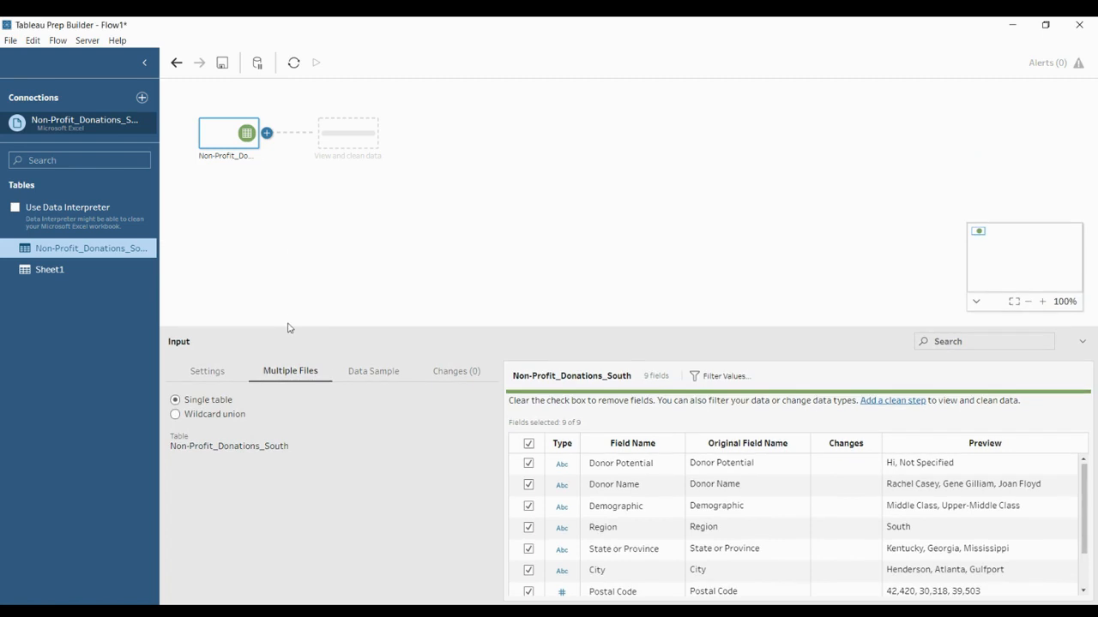
pyautogui.click(266, 134)
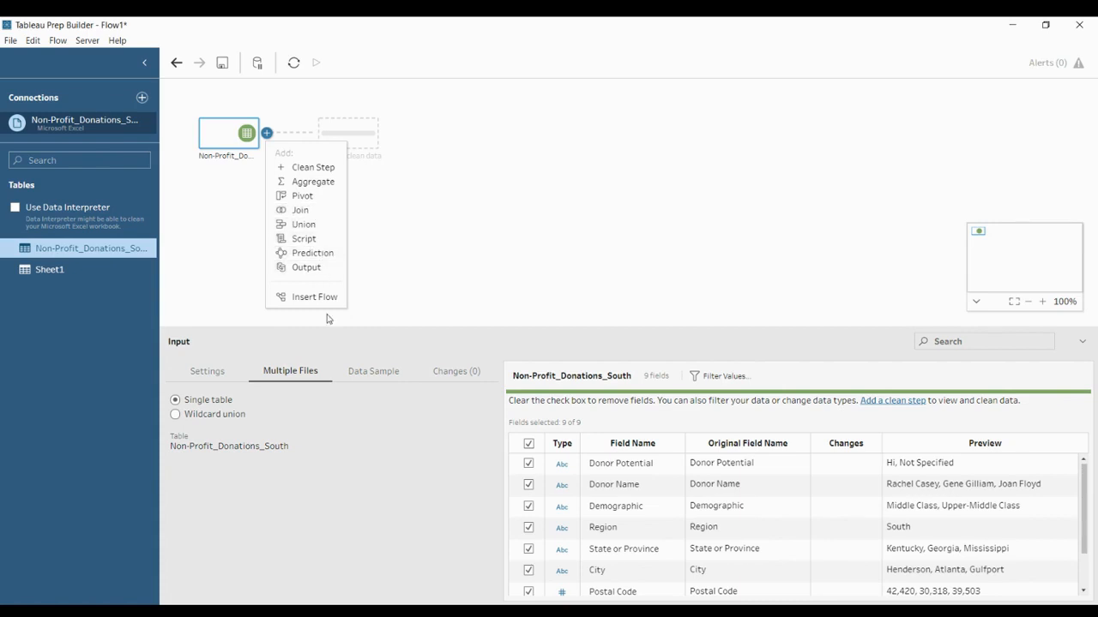
pyautogui.click(325, 174)
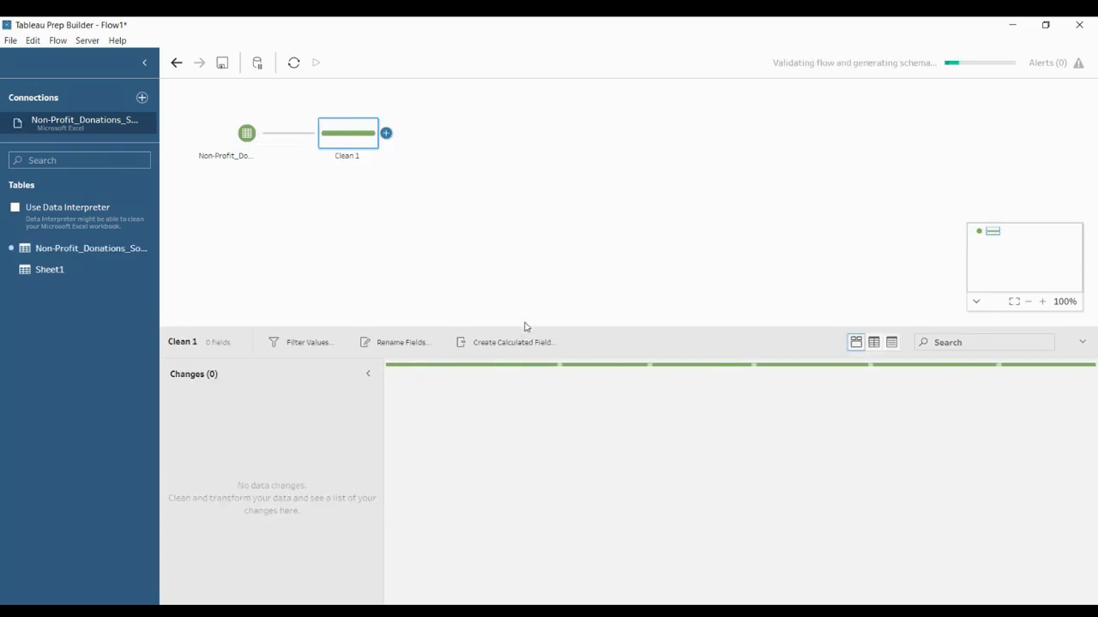
pyautogui.moveTo(507, 327); pyautogui.dragTo(520, 225)
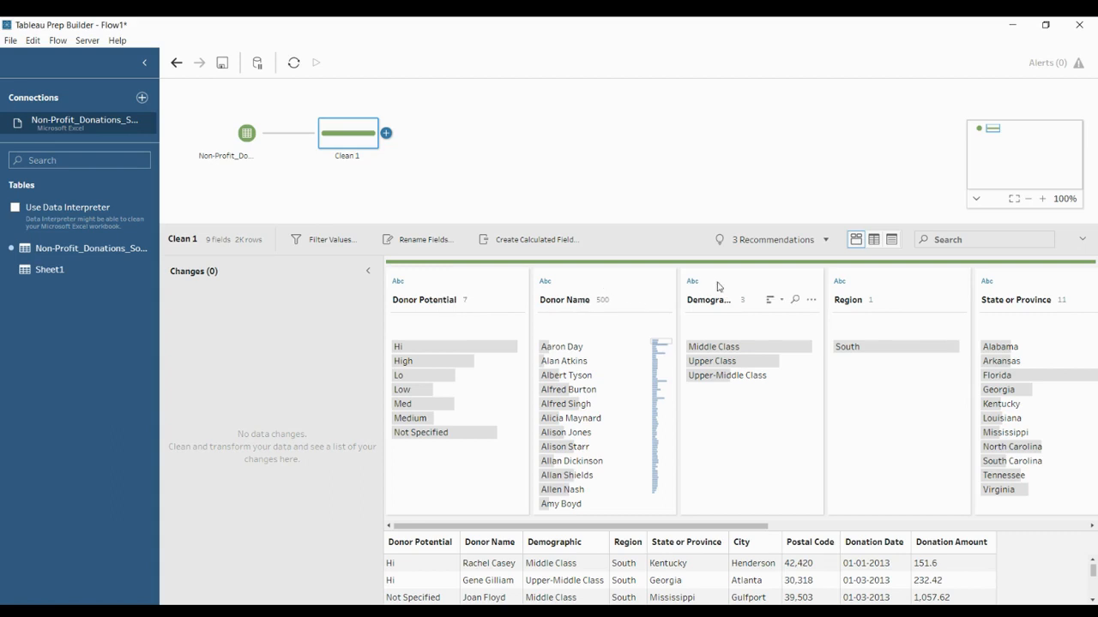
# Examine the field profiles in the clean step, including the distinct values and row counts of Donor Potential.
pyautogui.click(464, 287)
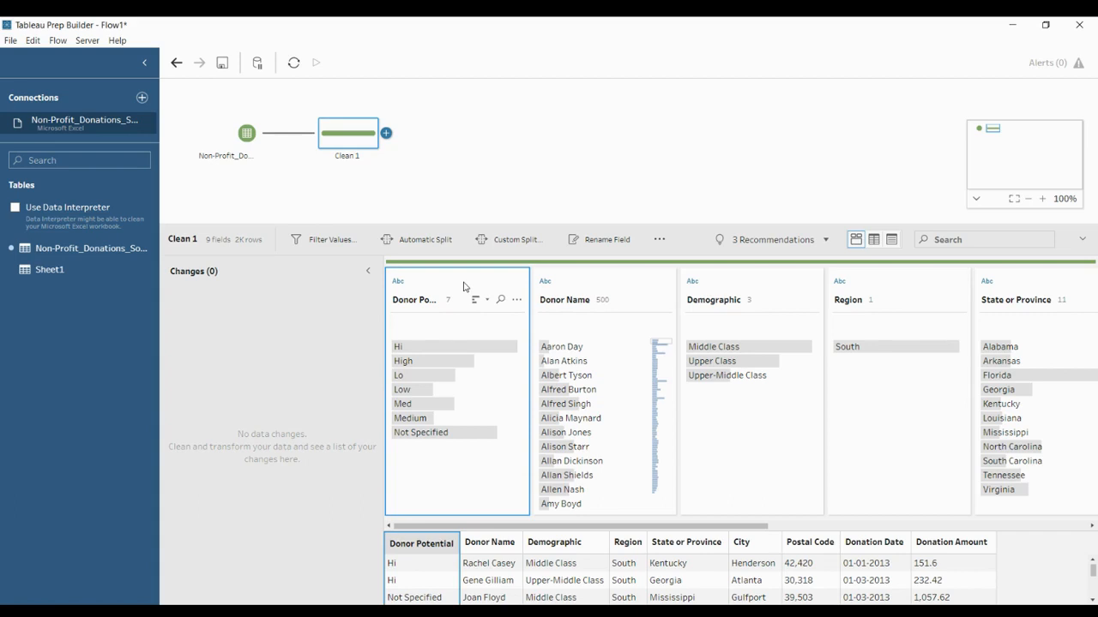
pyautogui.click(600, 285)
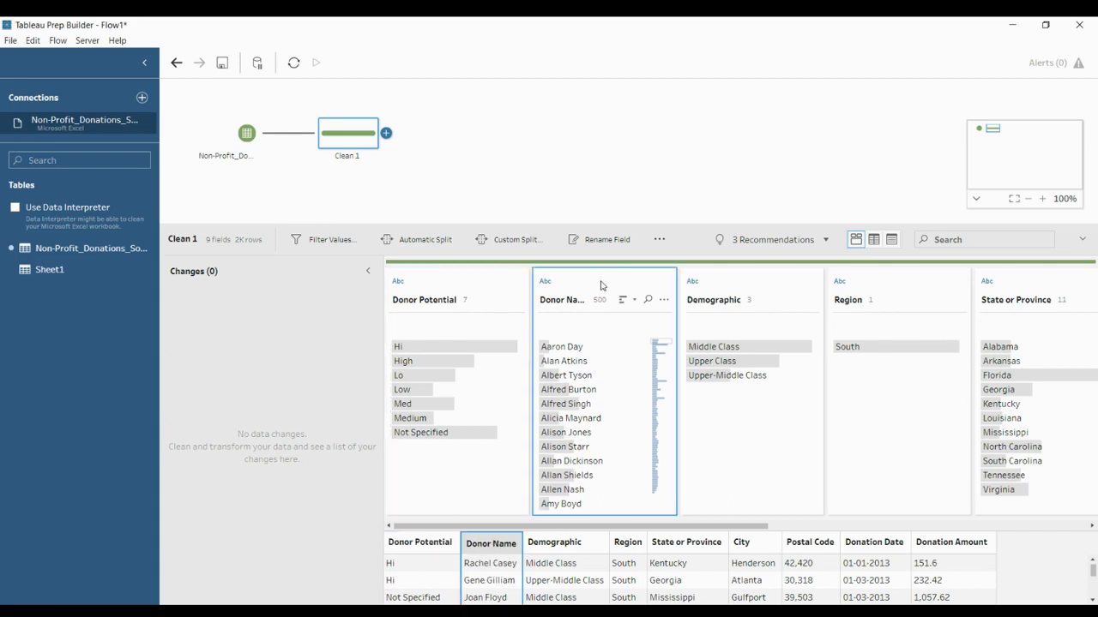
pyautogui.click(725, 288)
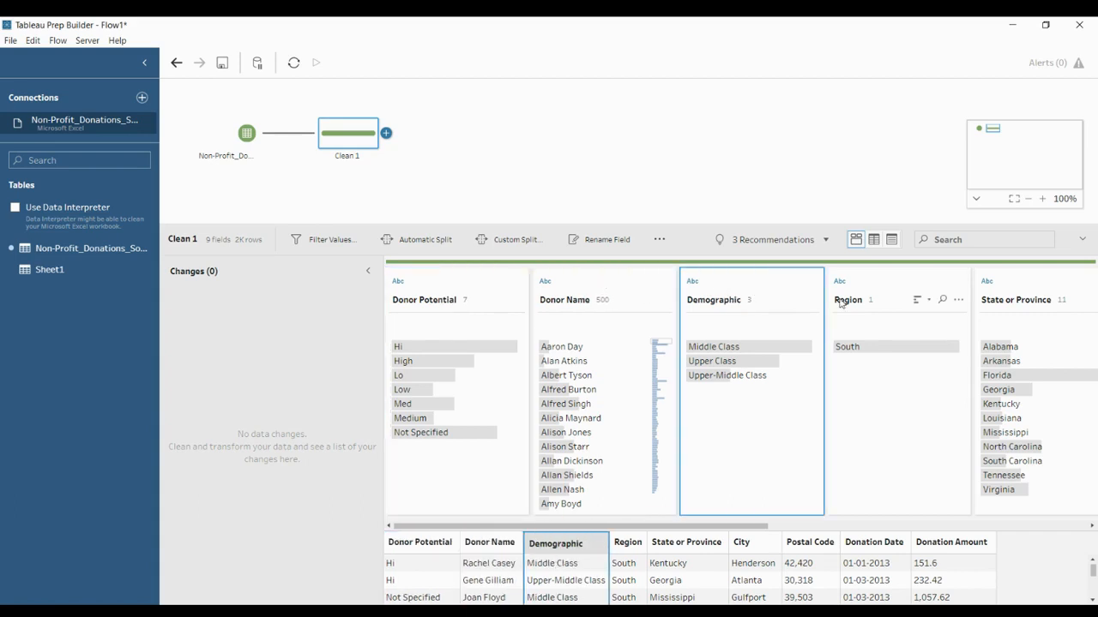
pyautogui.click(903, 284)
pyautogui.click(1022, 526)
pyautogui.moveTo(1022, 525); pyautogui.dragTo(636, 533)
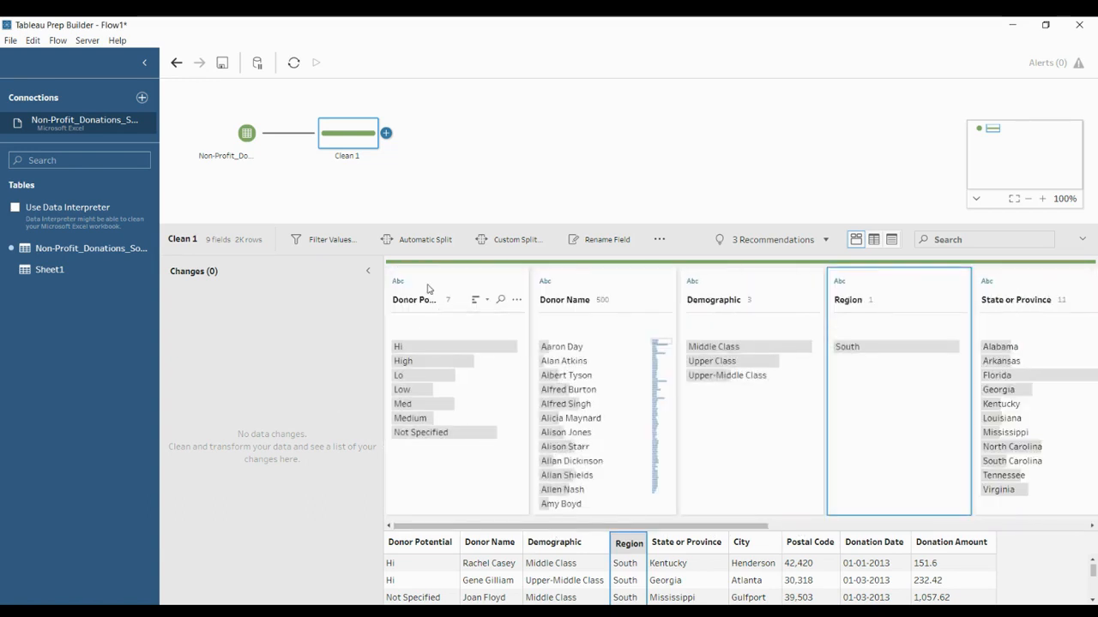
pyautogui.click(427, 289)
pyautogui.moveTo(422, 348)
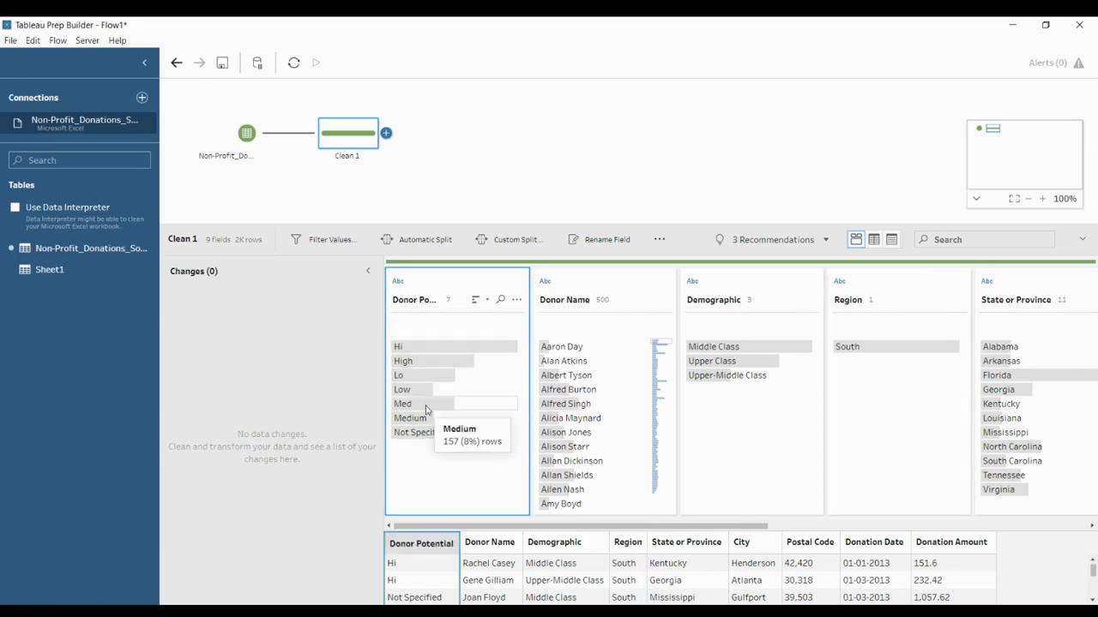
pyautogui.moveTo(426, 434)
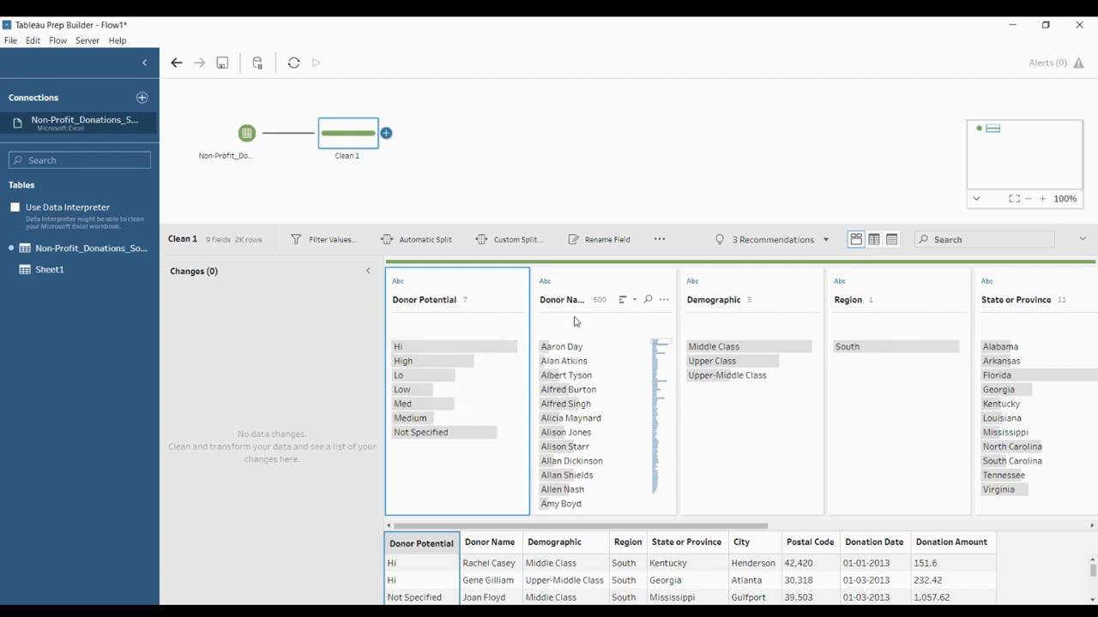
# Highlight the values across all fields related to Hi in Donor Potential and to the first entry in Donor Name.
pyautogui.click(435, 348)
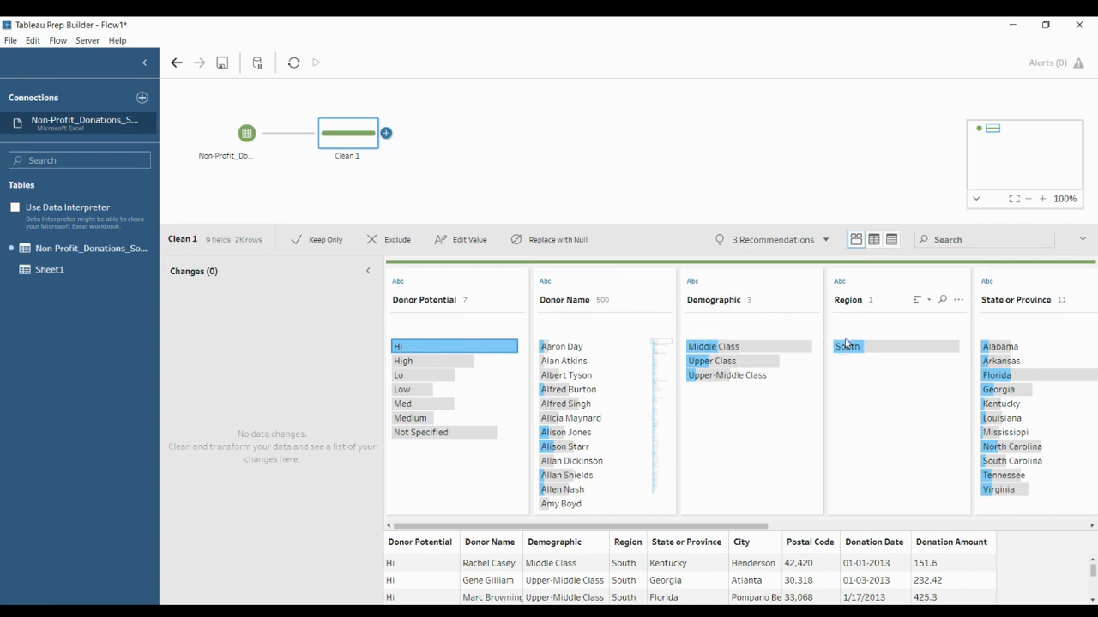
pyautogui.moveTo(756, 526); pyautogui.dragTo(577, 526)
pyautogui.moveTo(424, 346)
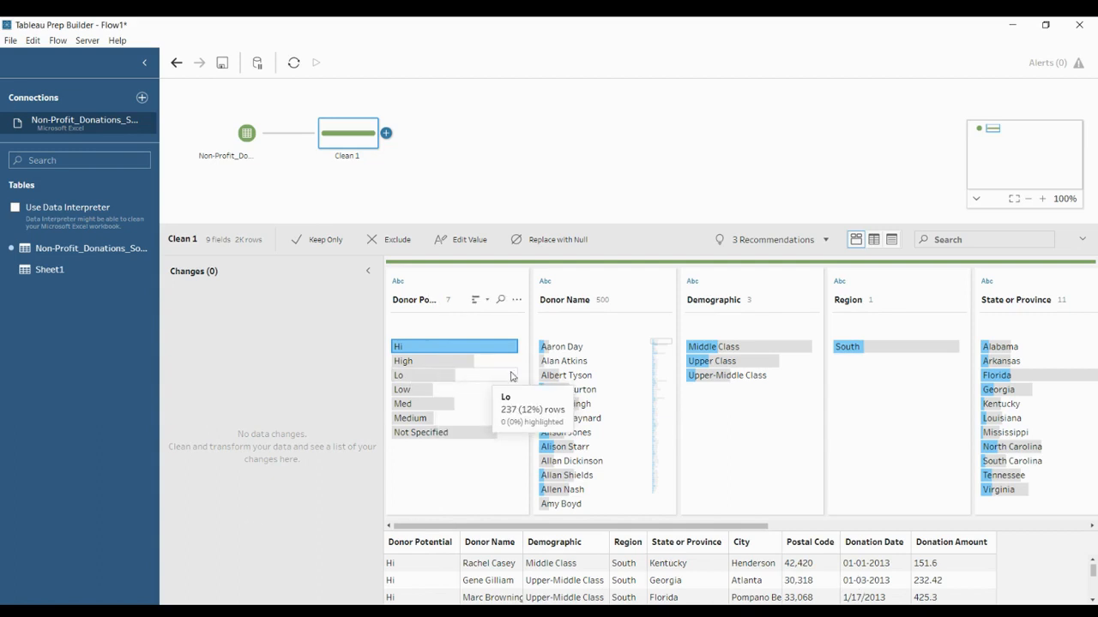
pyautogui.click(547, 350)
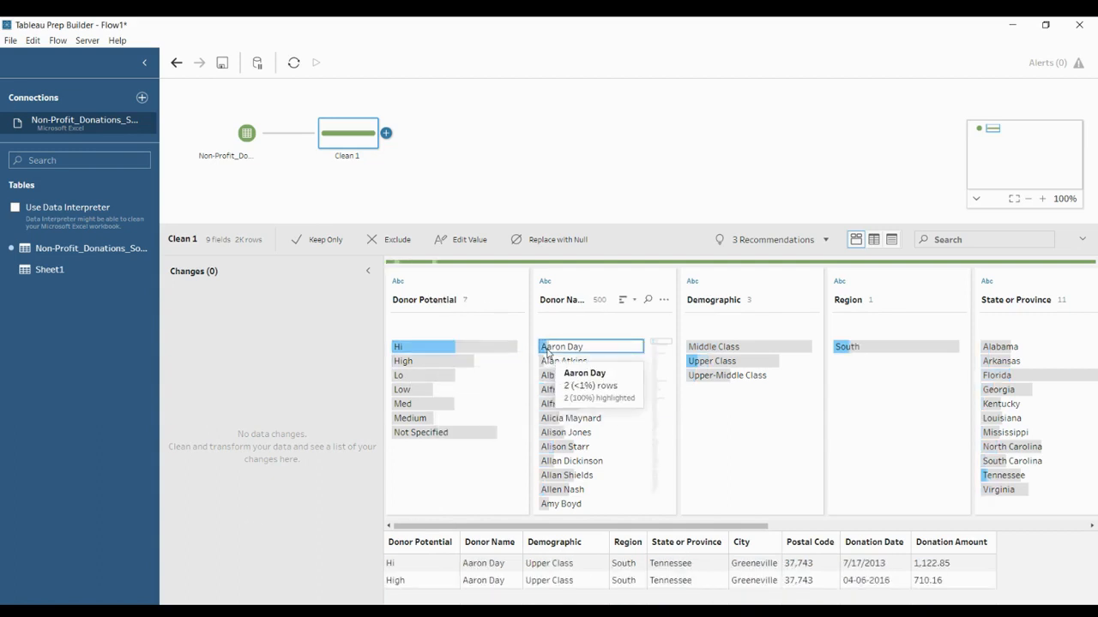
pyautogui.moveTo(560, 527); pyautogui.dragTo(521, 538)
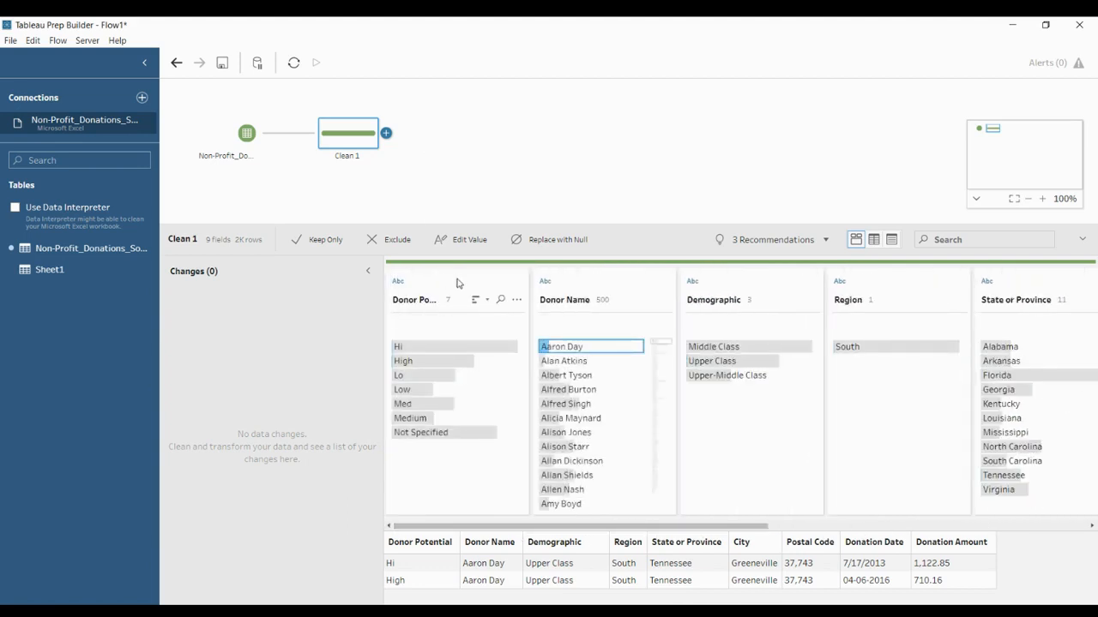
# Review the data type and data role options available for the Donor Potential field.
pyautogui.click(410, 286)
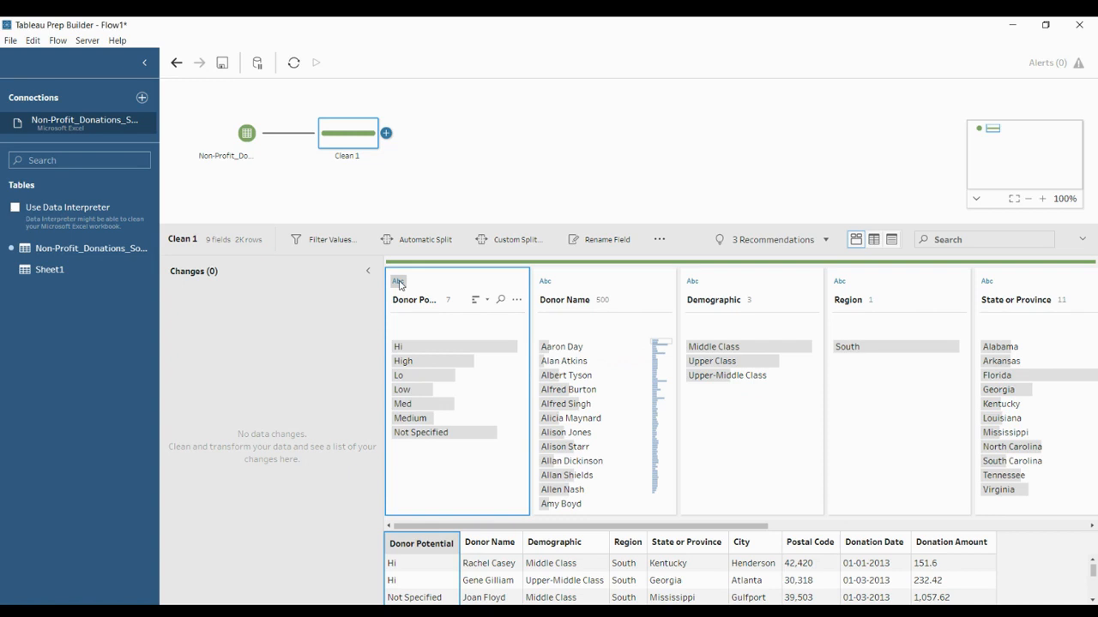
pyautogui.click(398, 282)
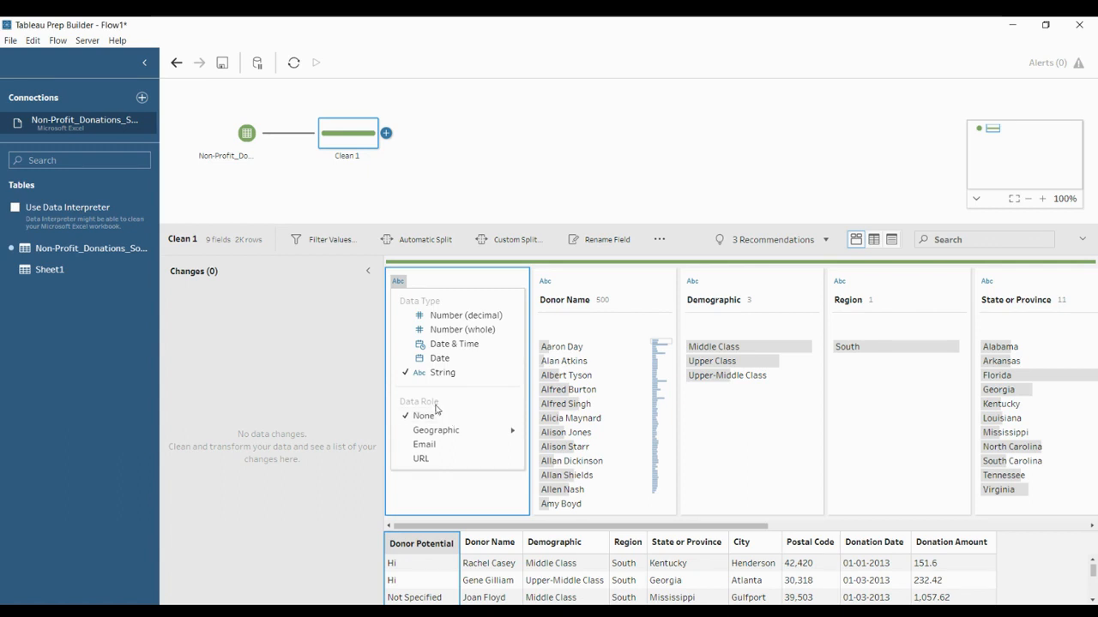
pyautogui.moveTo(438, 433)
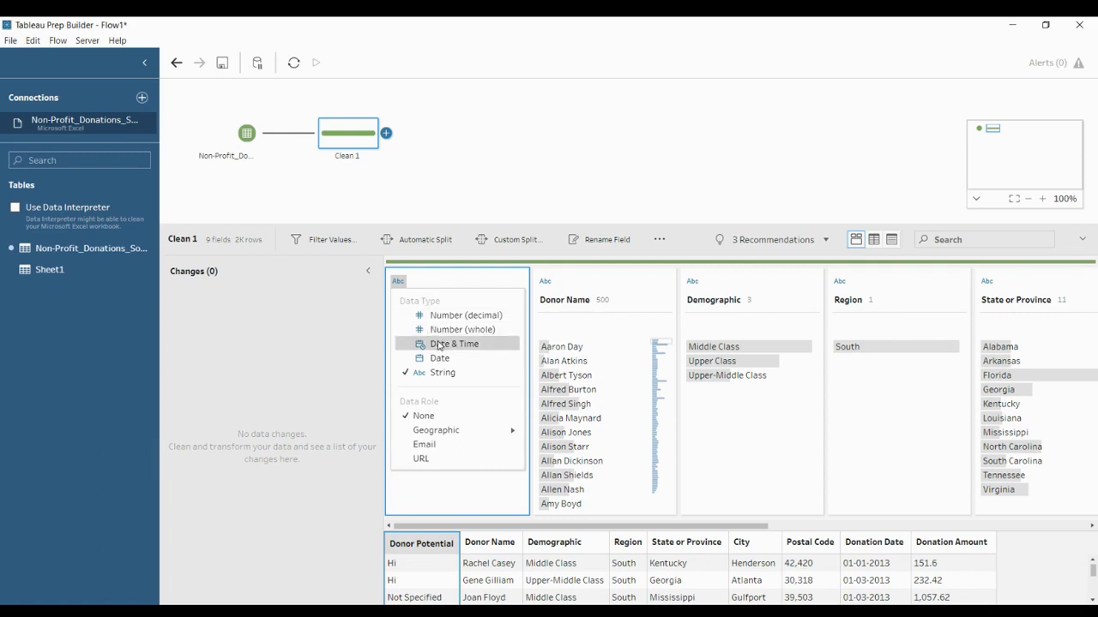
pyautogui.click(326, 323)
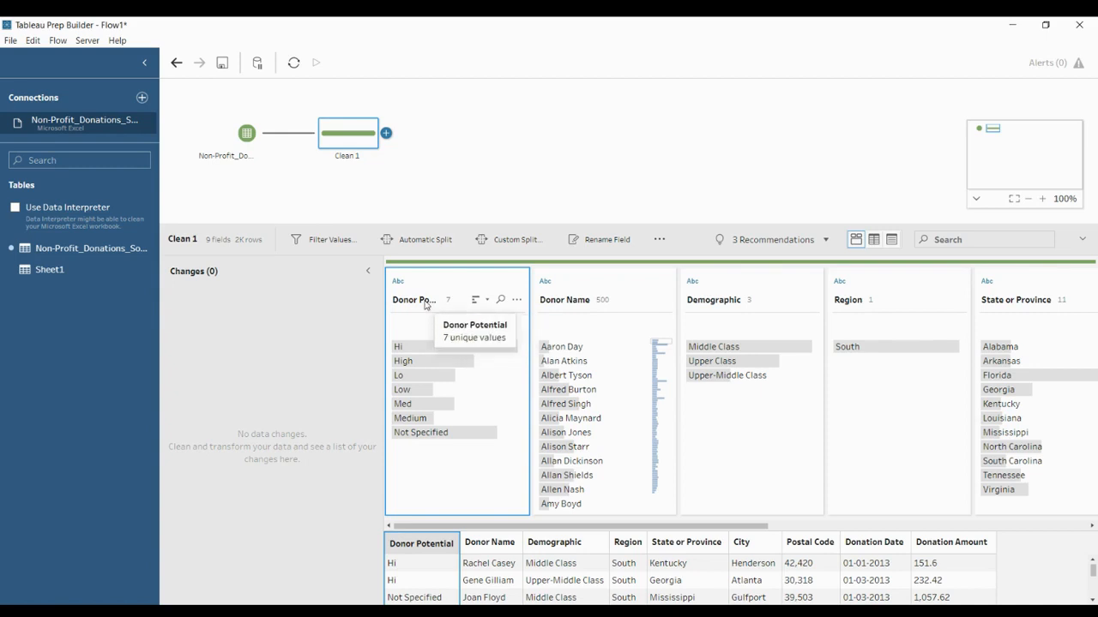
# Rename the Donor Potential field to Potential and select its column in the data grid.
pyautogui.click(424, 303)
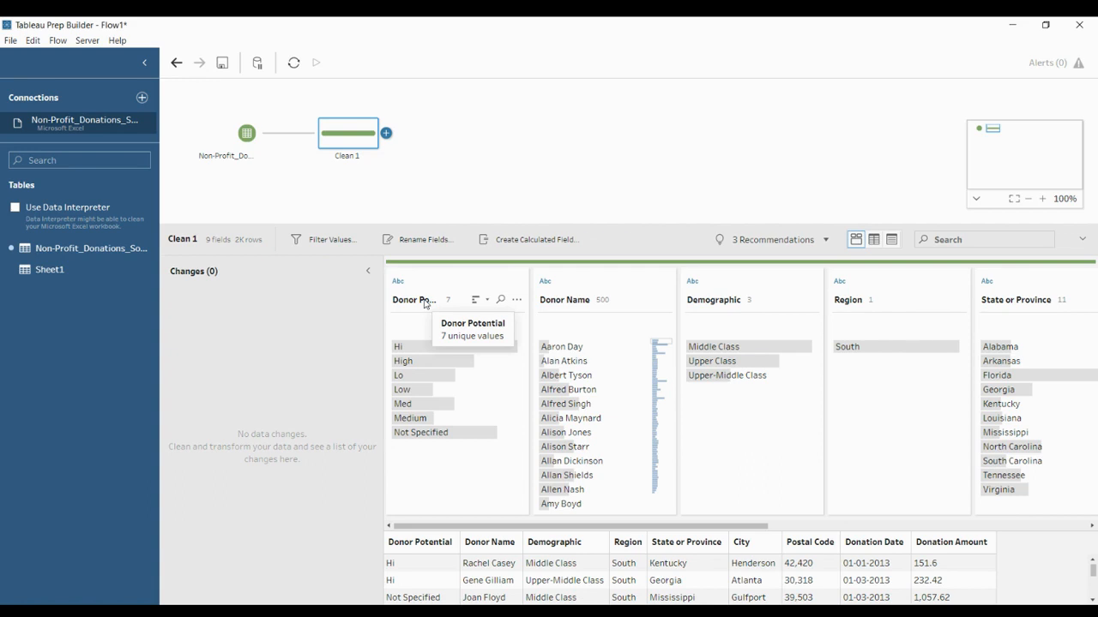
pyautogui.click(425, 302)
pyautogui.click(425, 300)
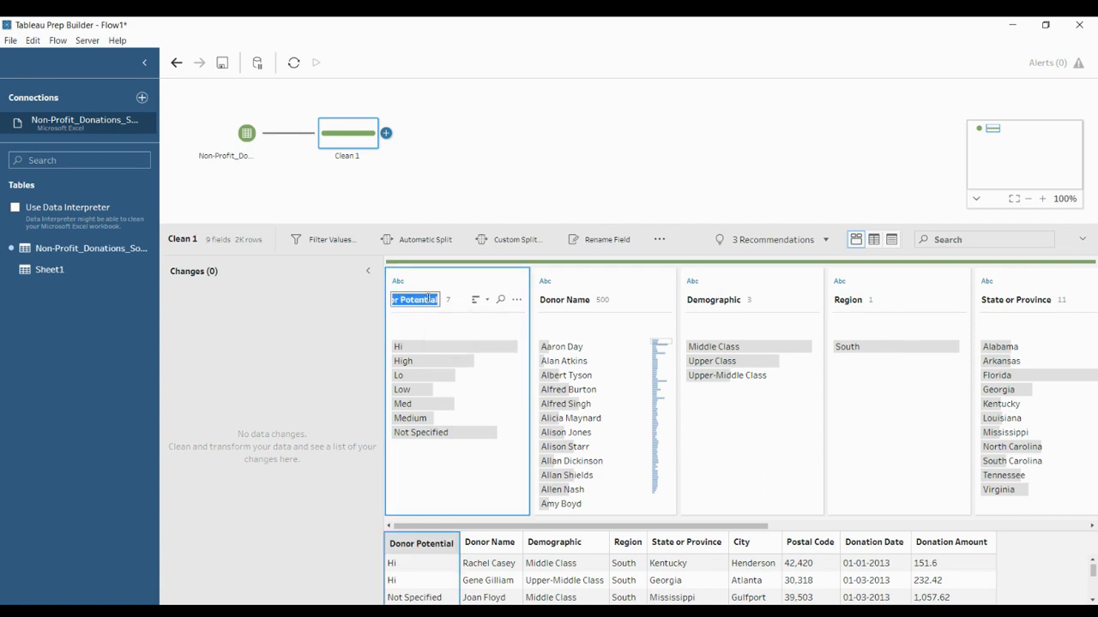
pyautogui.write('Potential')
pyautogui.press('Return')
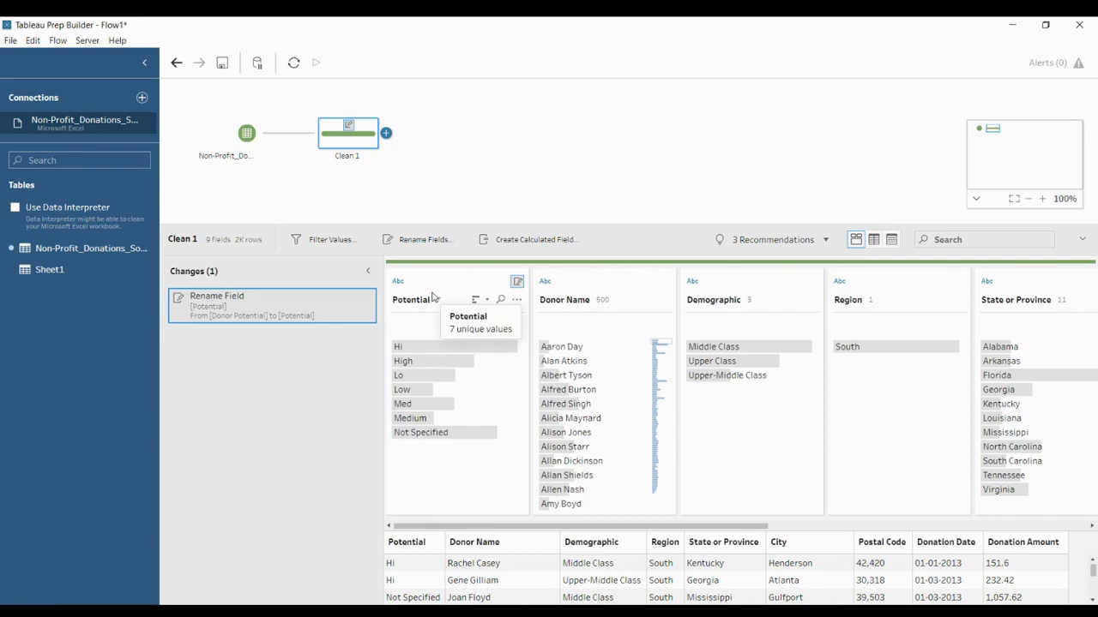
pyautogui.click(409, 546)
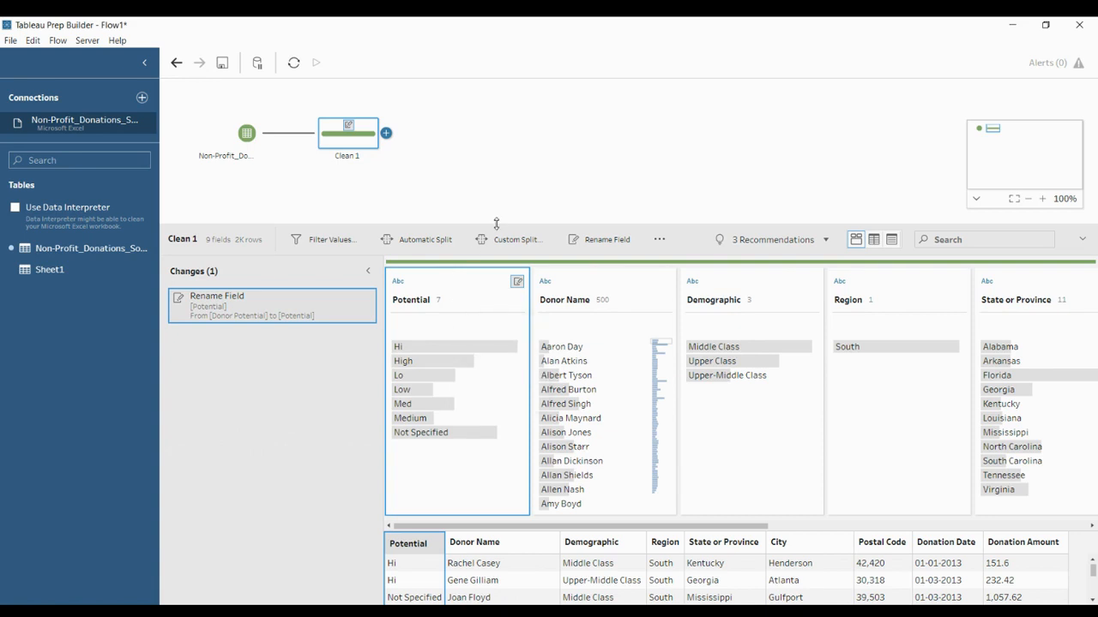
# Move the Donor Name field in front of the Potential field.
pyautogui.click(595, 282)
pyautogui.moveTo(595, 282); pyautogui.dragTo(392, 278)
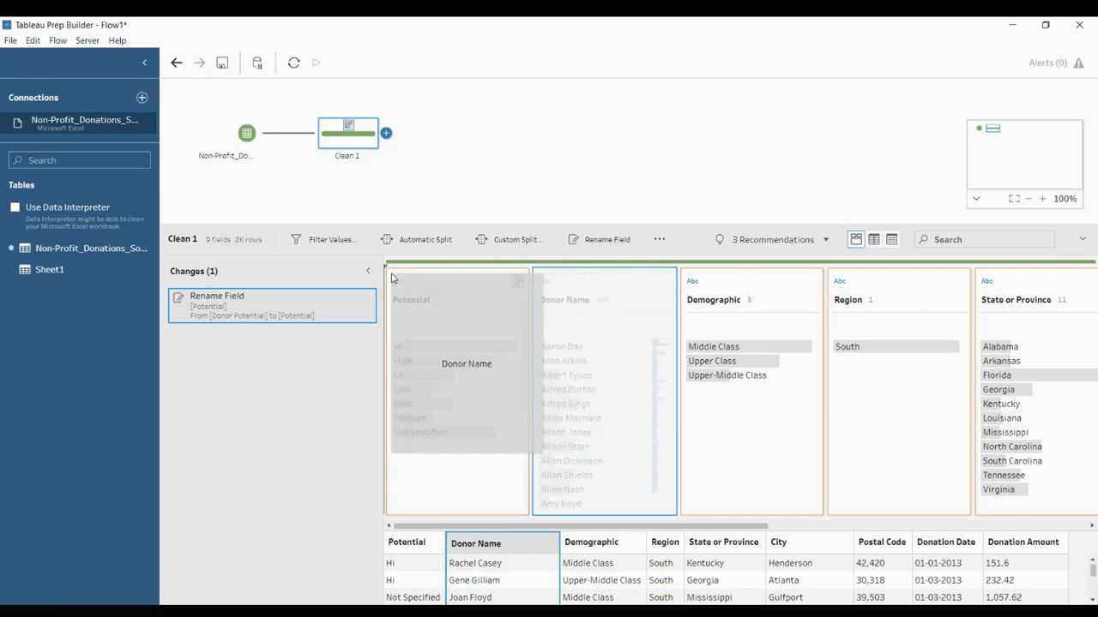
pyautogui.moveTo(392, 278); pyautogui.dragTo(394, 274)
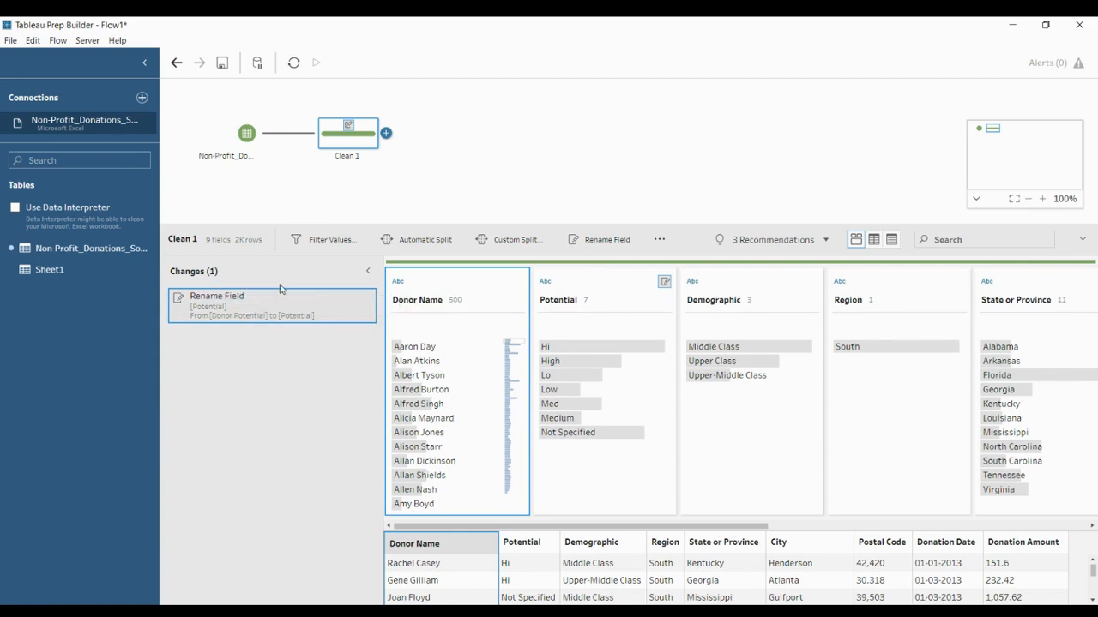
# Move the Potential field back in front of Donor Name and remove the recorded field rename.
pyautogui.click(590, 286)
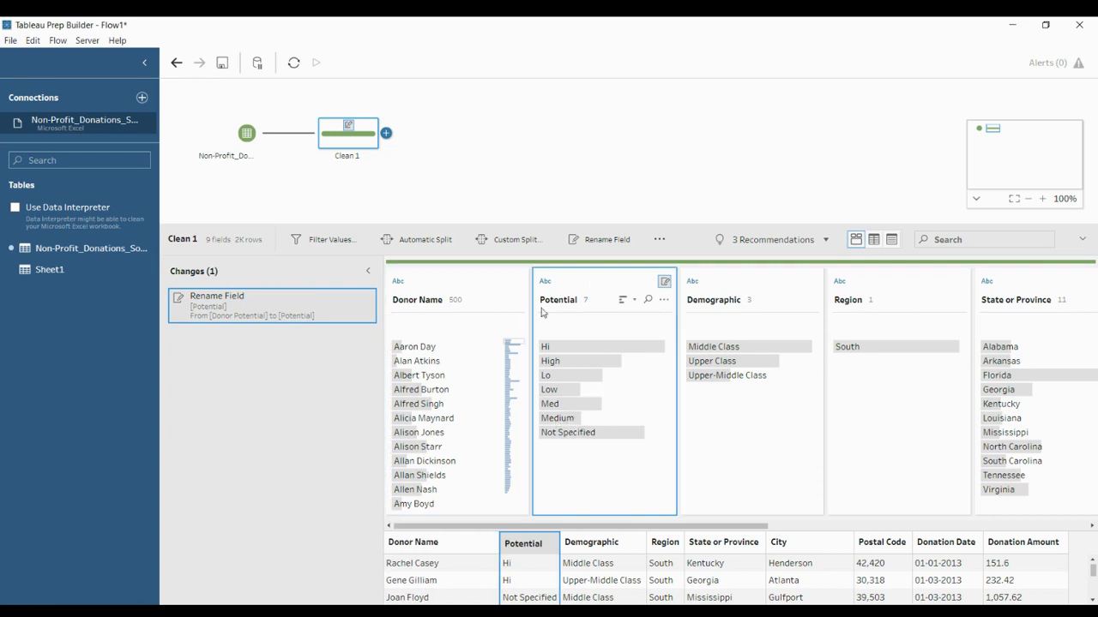
pyautogui.moveTo(551, 287); pyautogui.dragTo(390, 283)
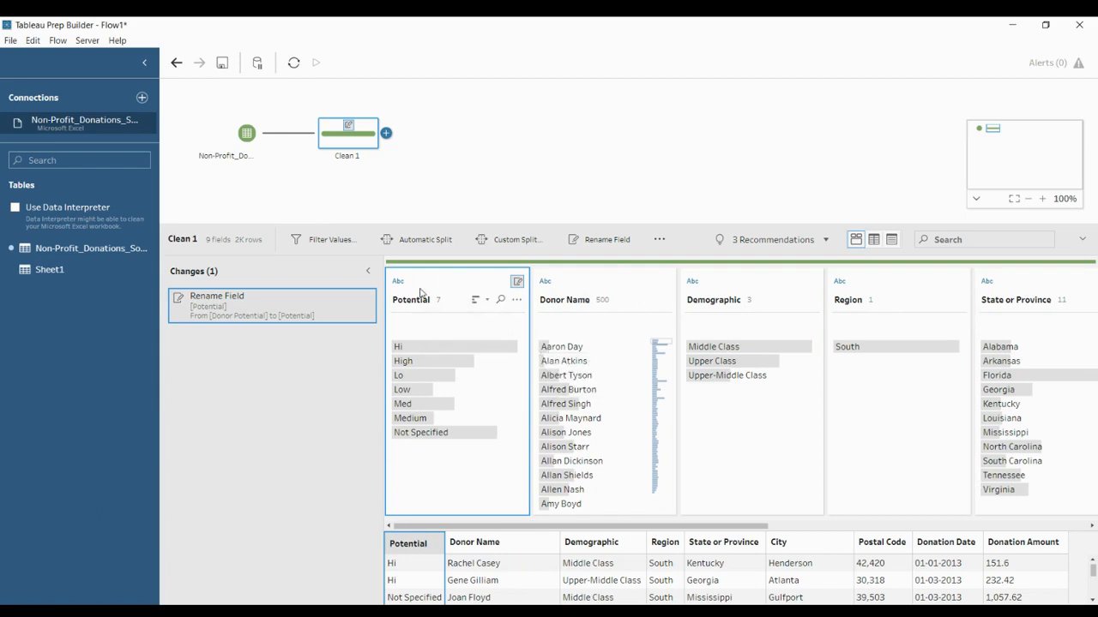
pyautogui.click(366, 298)
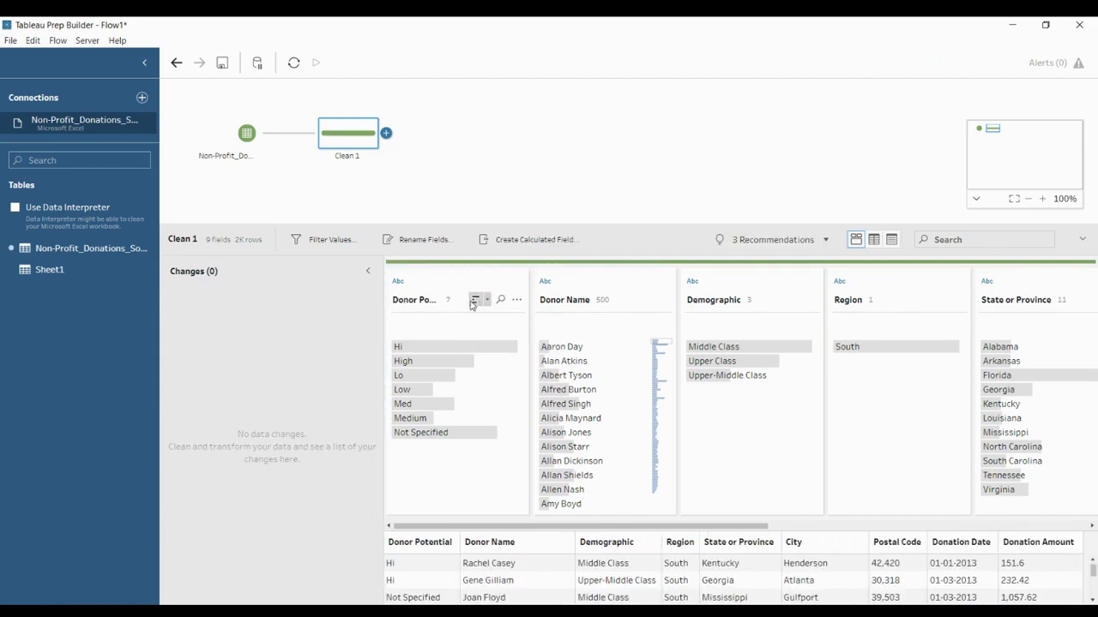
# Sort the Donor Potential values by domain from Z to A and reopen the field's sort options.
pyautogui.click(486, 300)
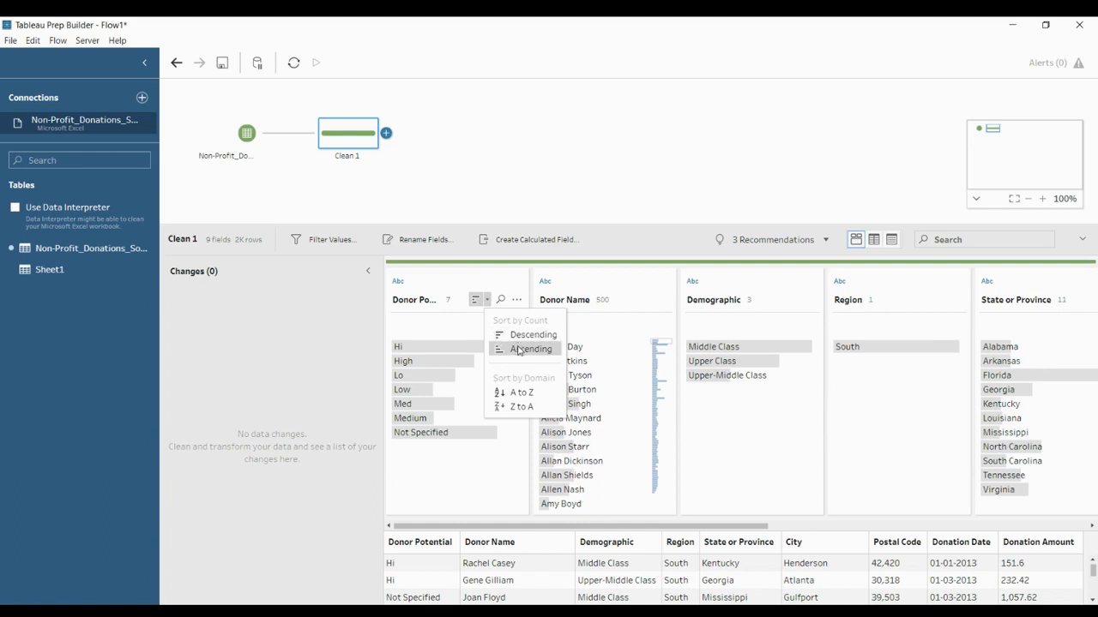
pyautogui.click(515, 409)
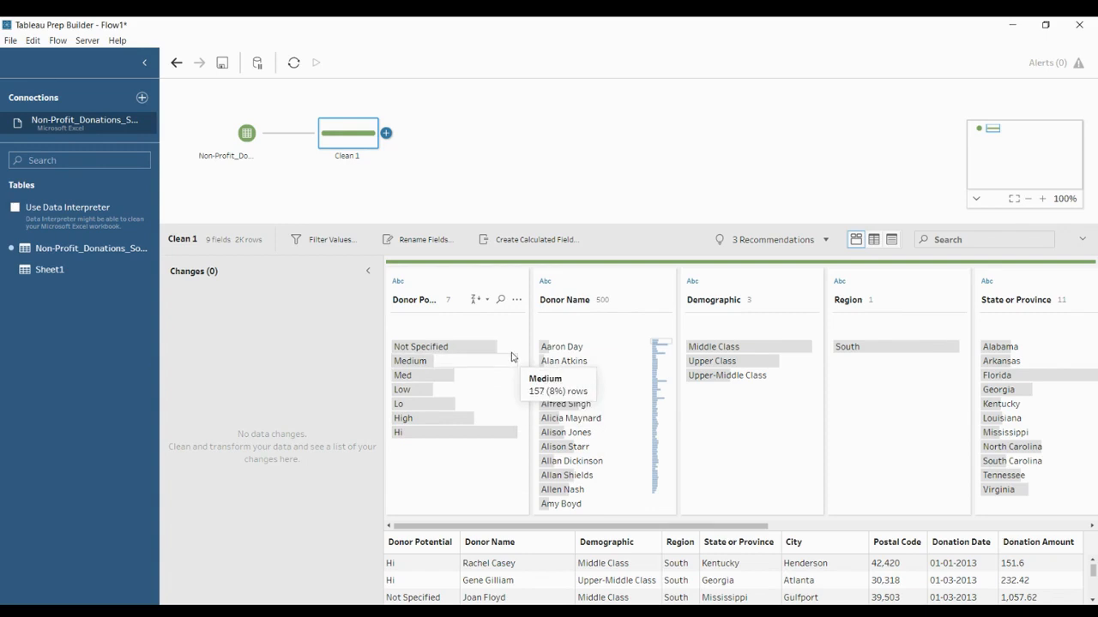
pyautogui.moveTo(605, 524); pyautogui.dragTo(969, 521)
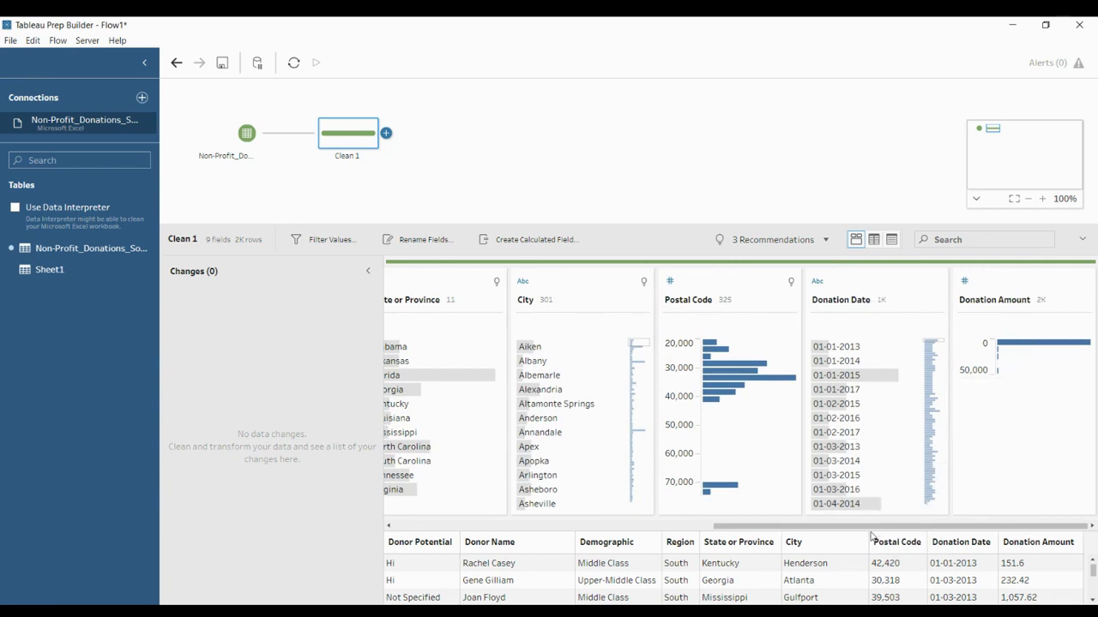
pyautogui.moveTo(864, 529); pyautogui.dragTo(455, 527)
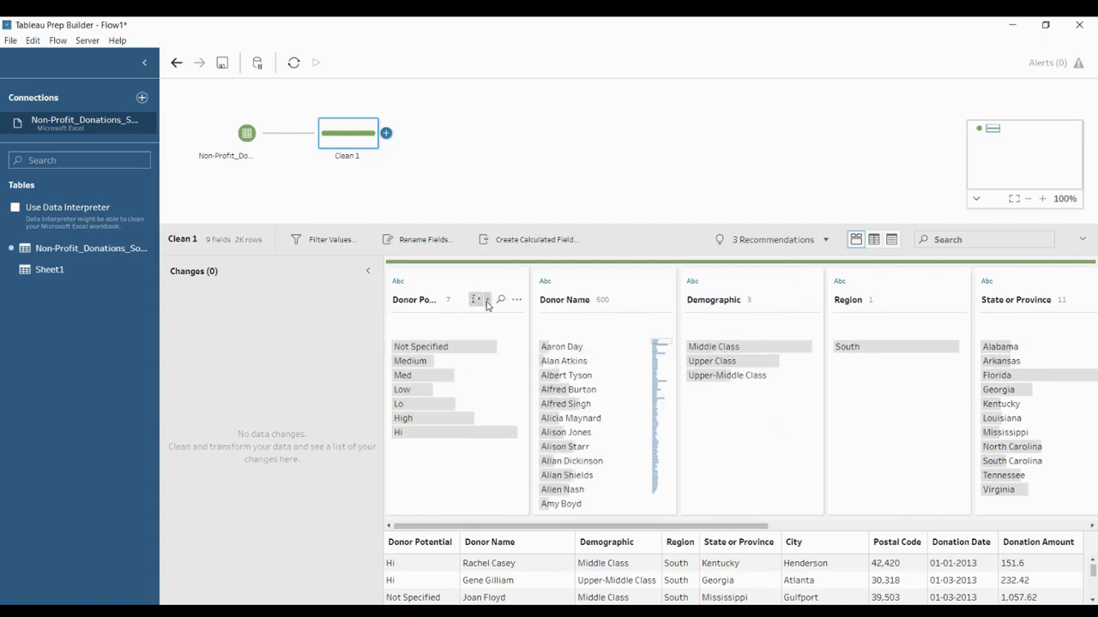
pyautogui.click(486, 302)
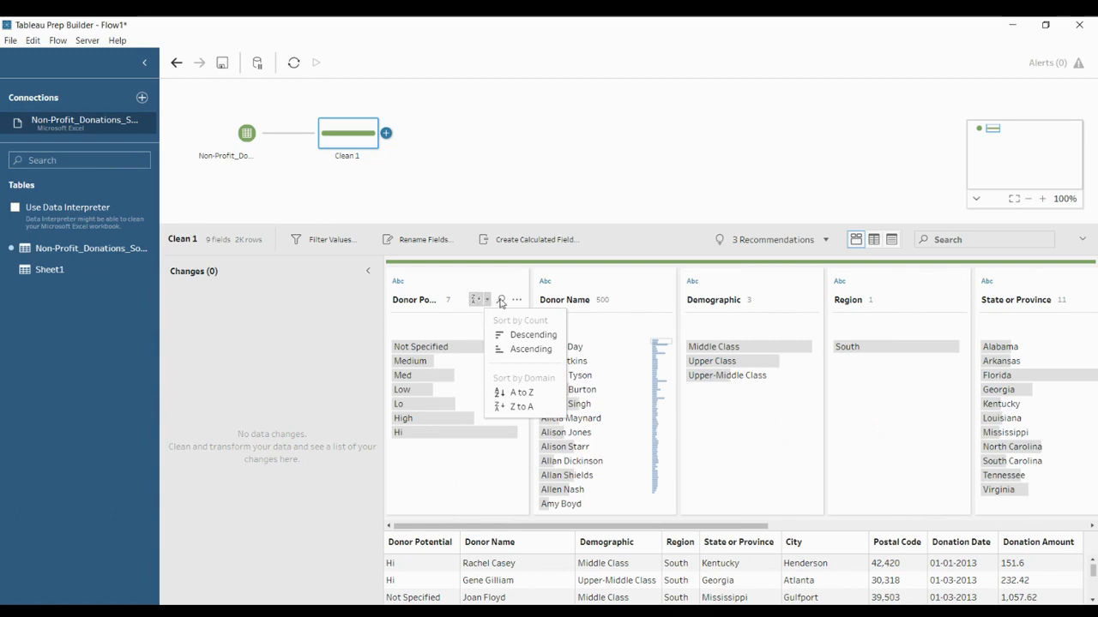
# Search the values of the Donor Name field for "Go".
pyautogui.click(599, 285)
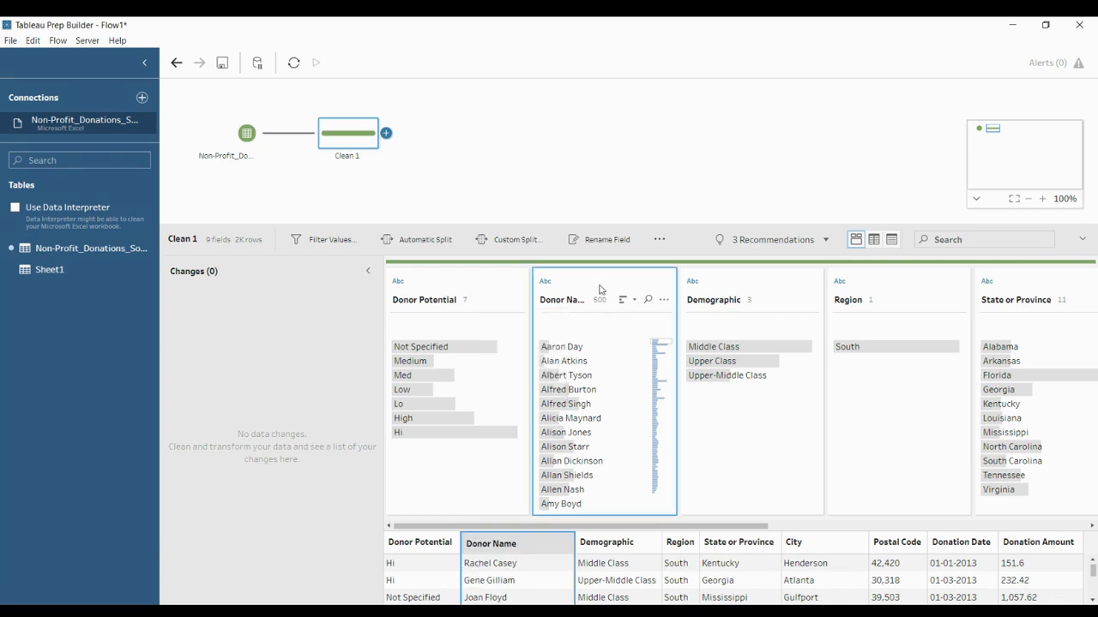
pyautogui.click(649, 300)
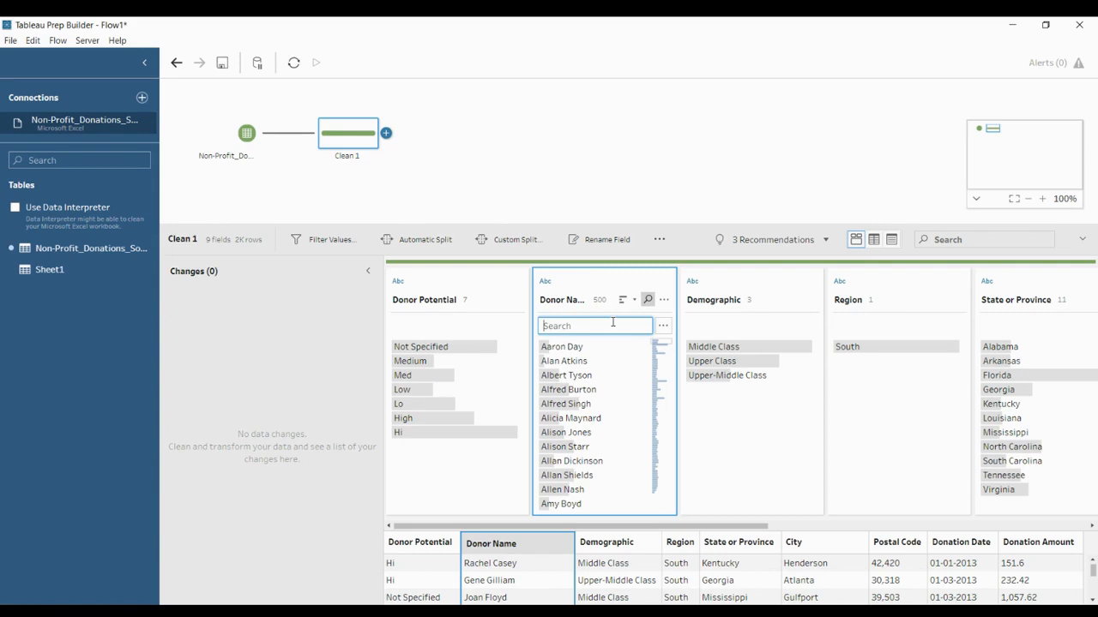
pyautogui.write('Go')
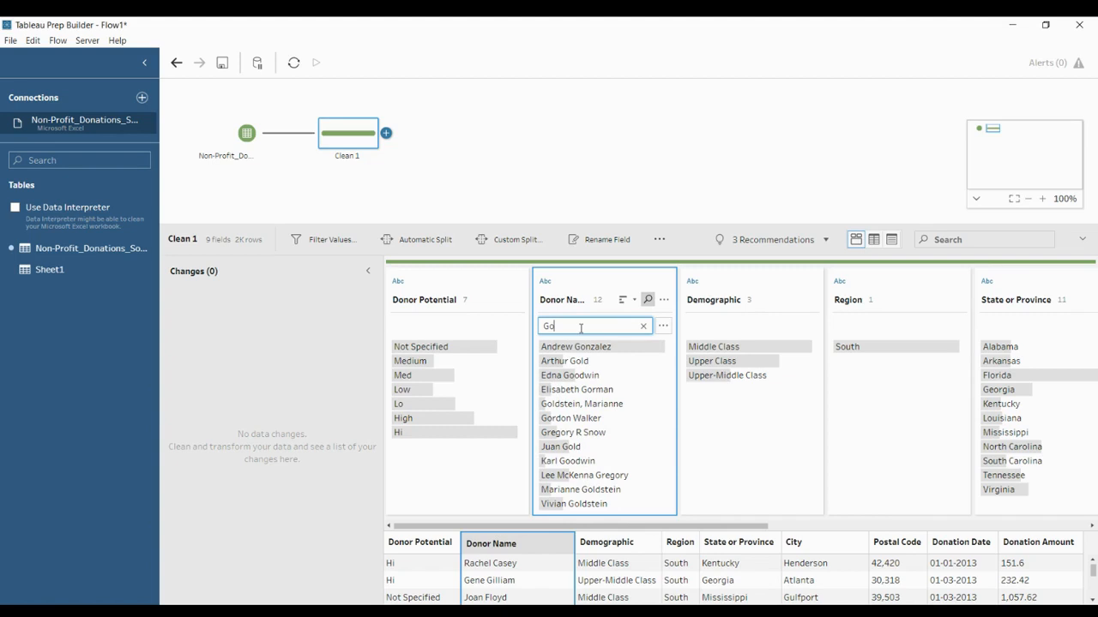
# Compare the Donor Name search results for "Go" using the Starts with, Ends with, Exact match and Does not contain options.
pyautogui.click(663, 328)
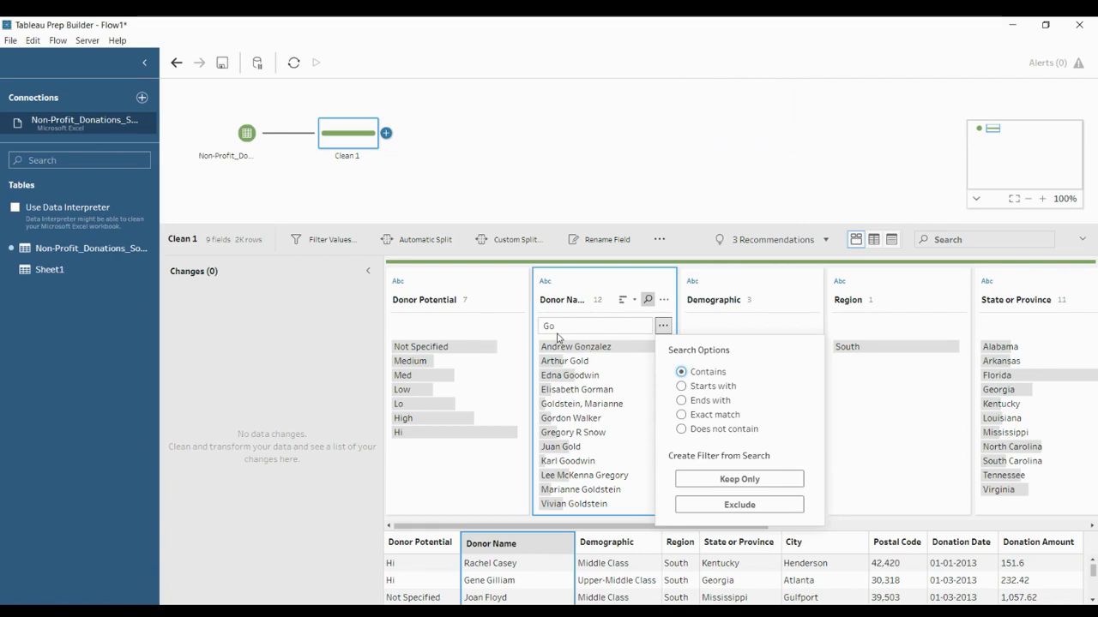
pyautogui.click(681, 388)
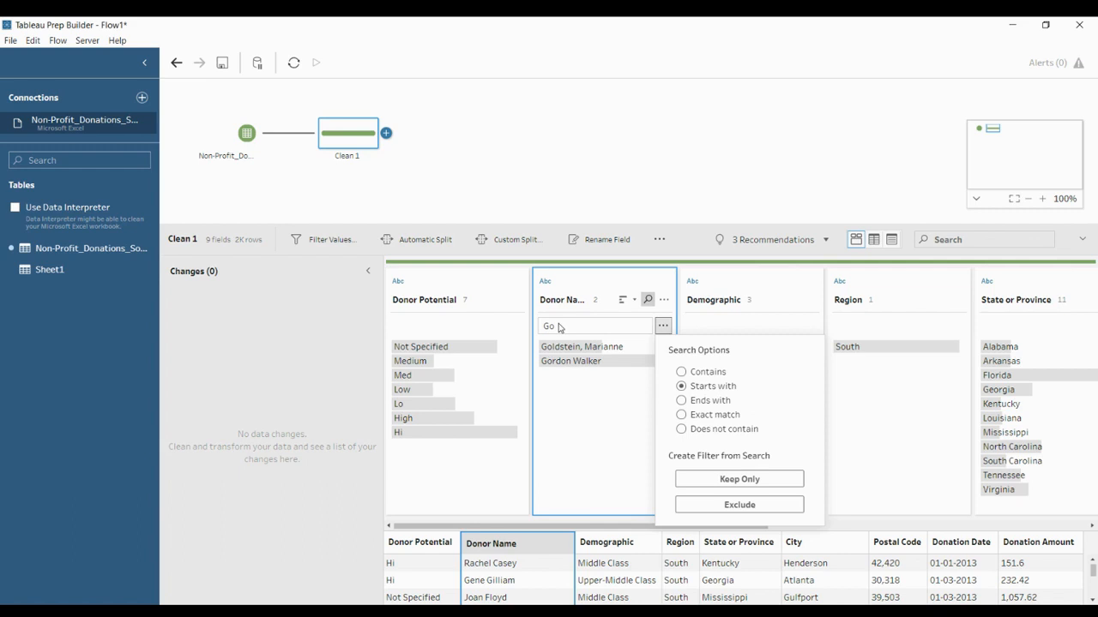
pyautogui.click(682, 401)
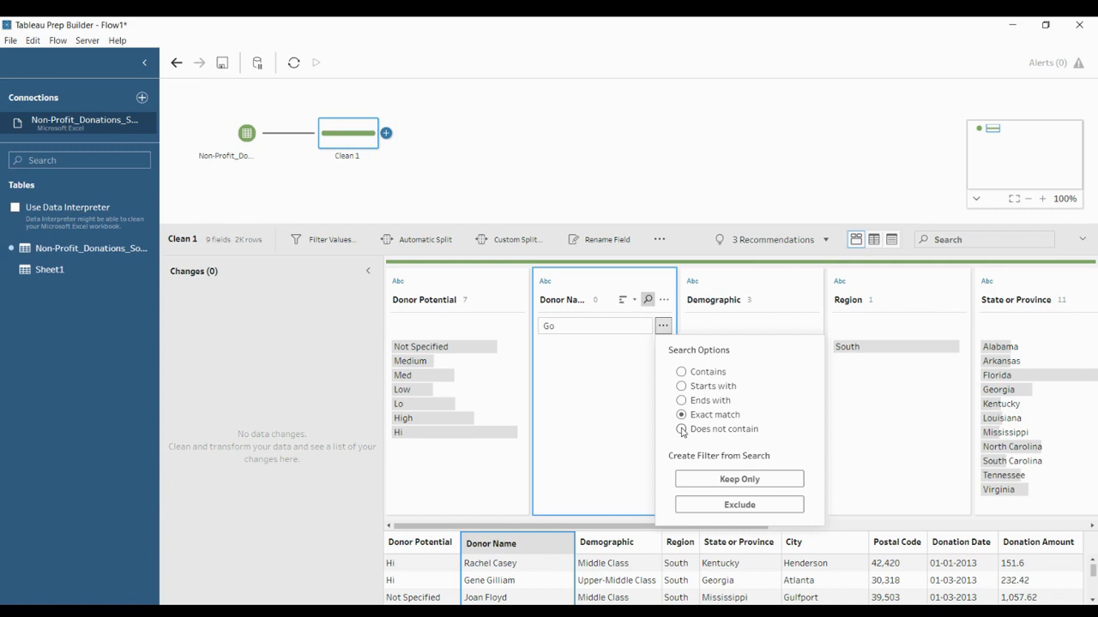
pyautogui.click(682, 431)
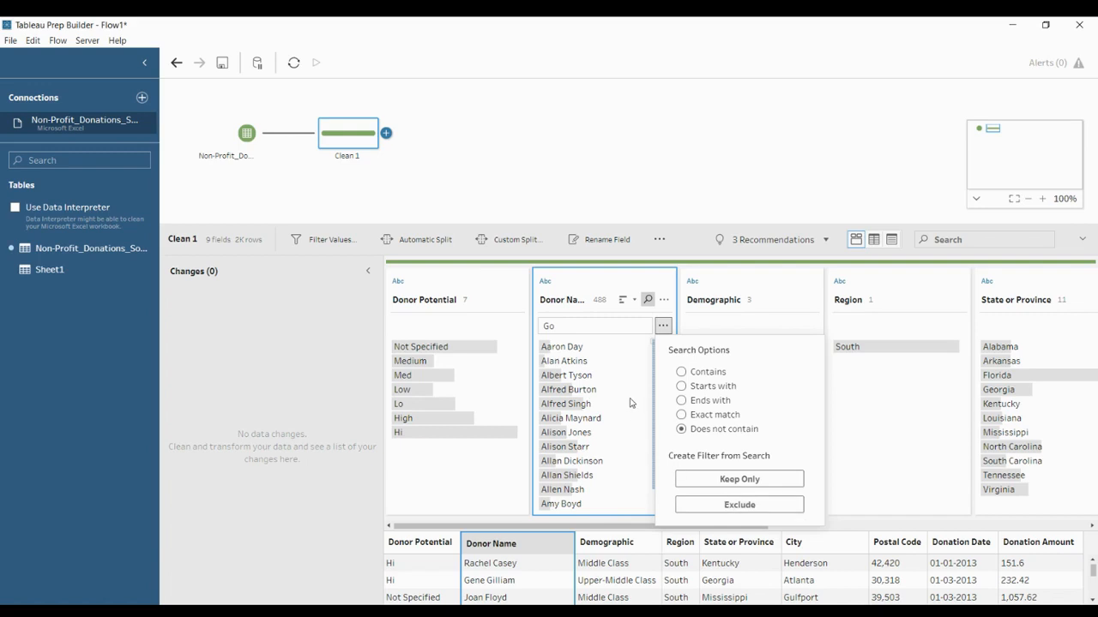
# Clear the search term from the Donor Name field and deselect the field.
pyautogui.click(645, 326)
pyautogui.doubleClick(597, 326)
pyautogui.click(643, 326)
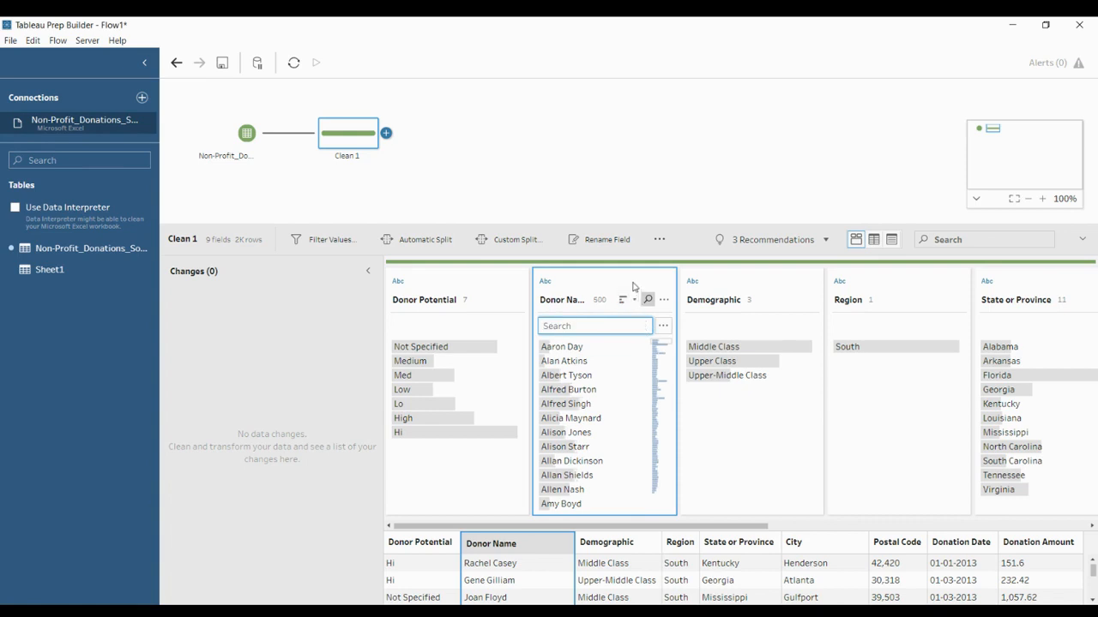
pyautogui.click(632, 286)
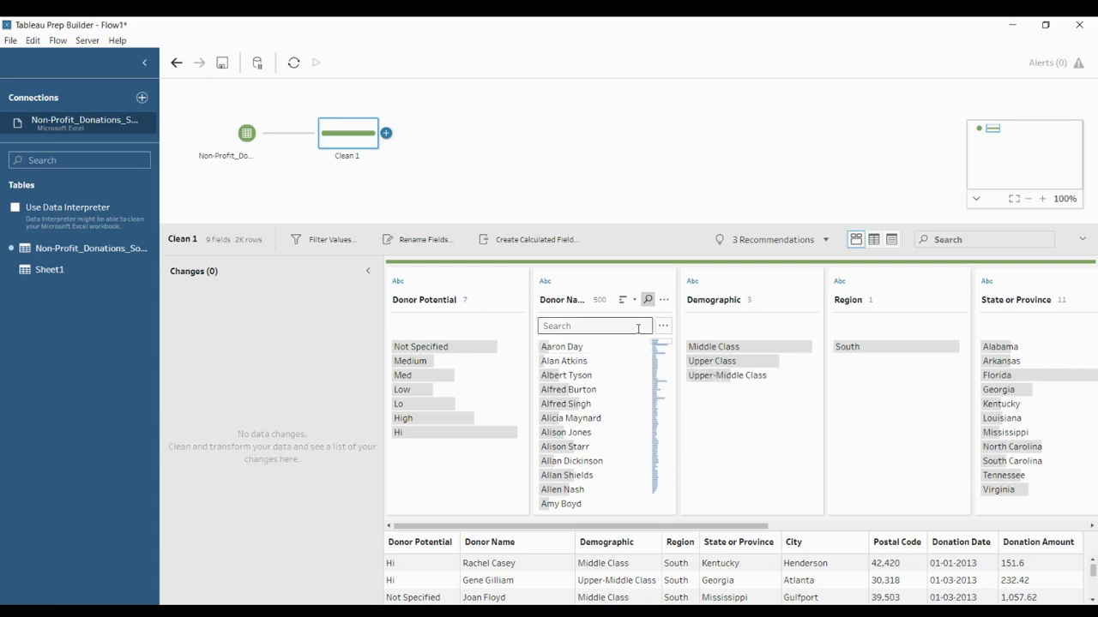
# Review the filter, clean, view state and calculated field options available for the Donor Name field.
pyautogui.click(664, 300)
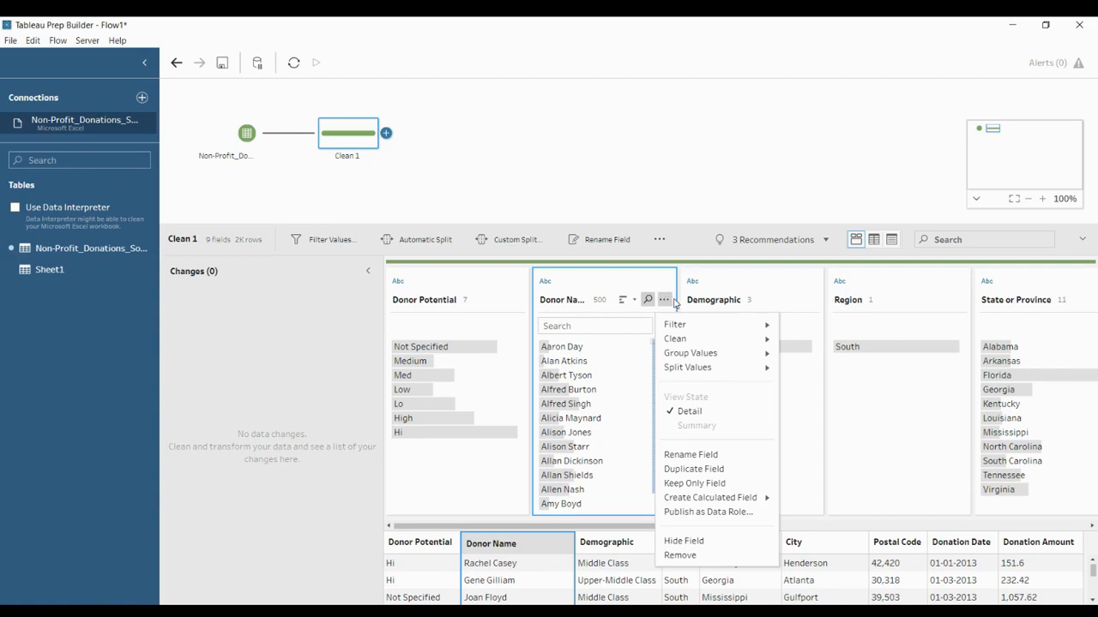
pyautogui.moveTo(685, 318)
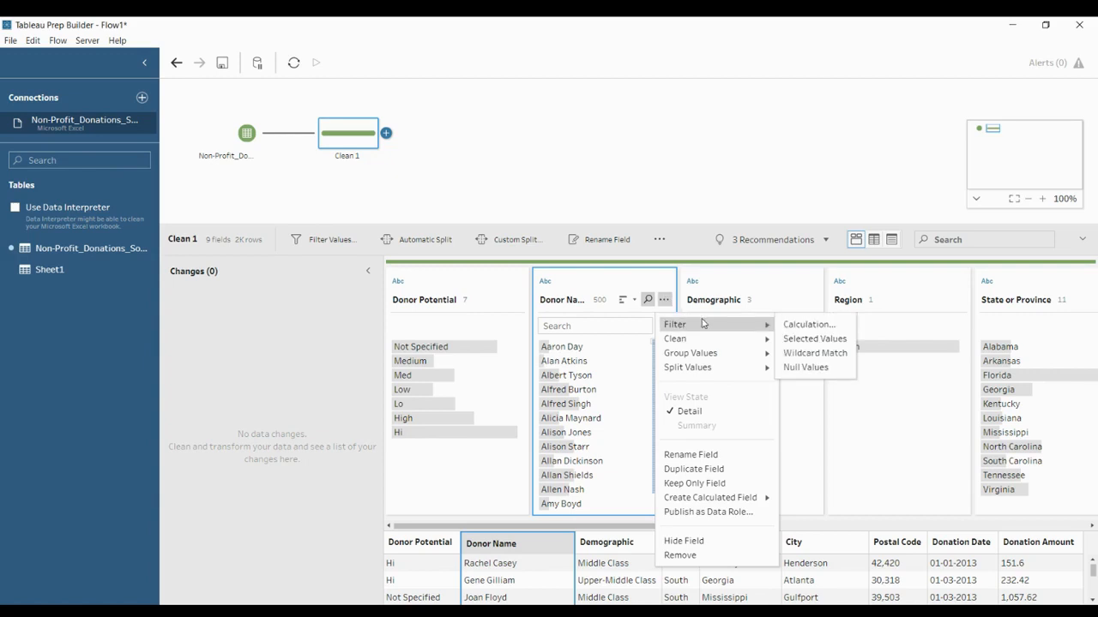
pyautogui.moveTo(705, 343)
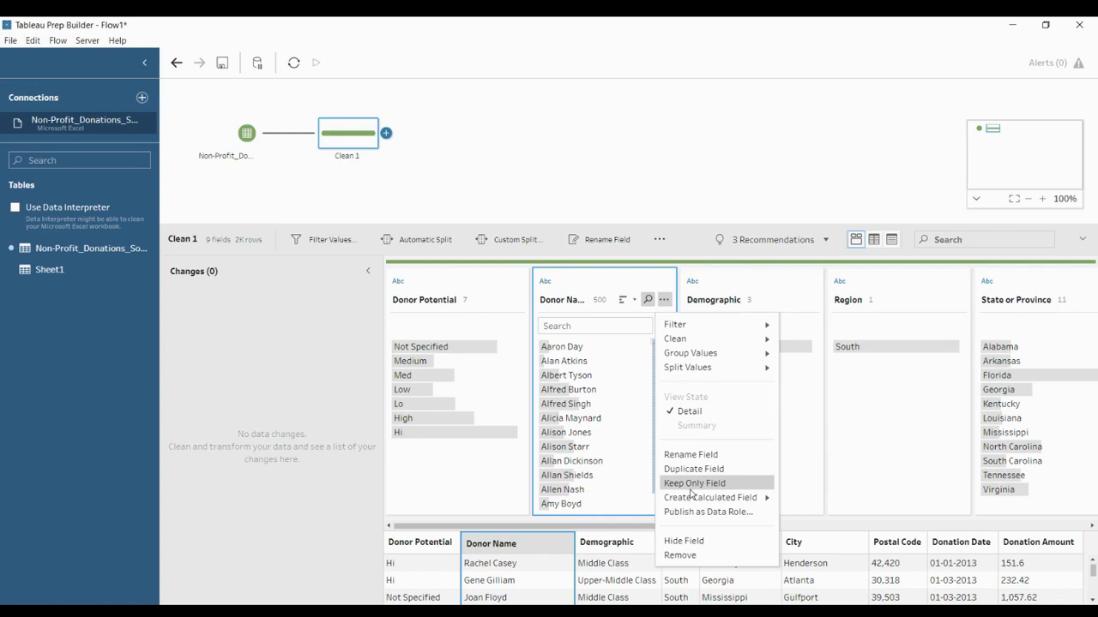
pyautogui.moveTo(692, 503)
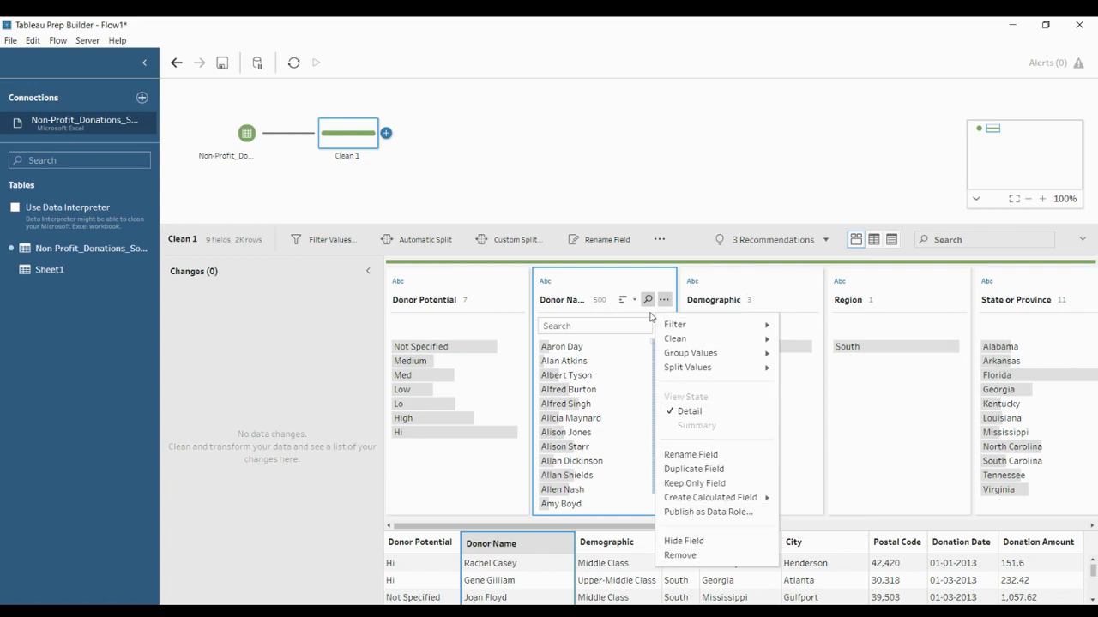
pyautogui.click(650, 209)
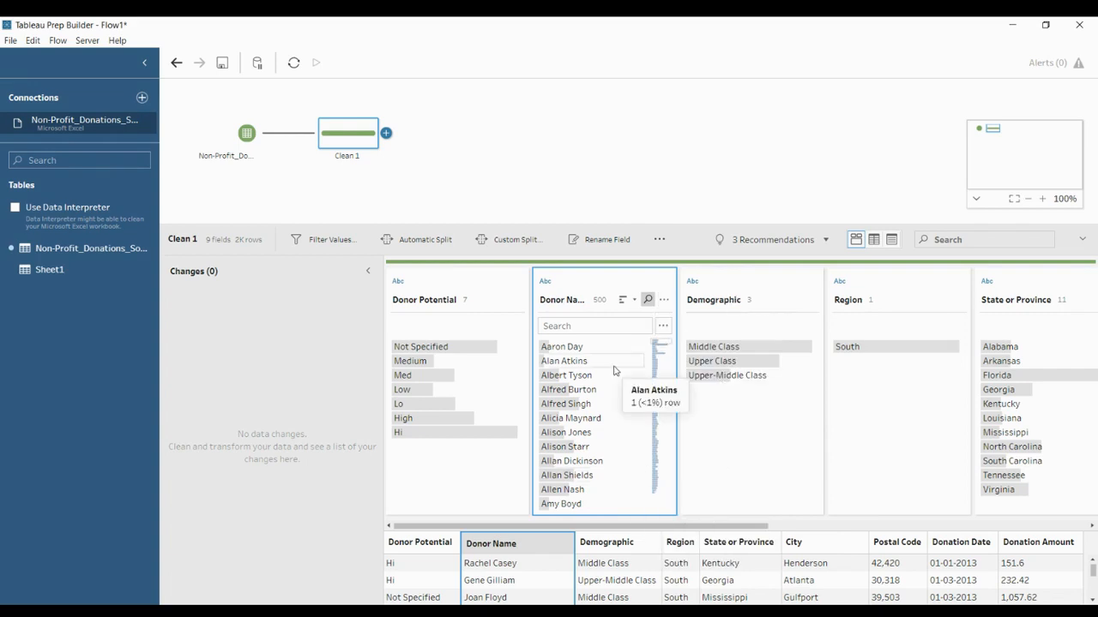
# Browse through the Donor Name values along the field's overview distribution, from the beginning of the list to names starting with S.
pyautogui.scroll(-5, 595, 387)
pyautogui.scroll(-15, 598, 389)
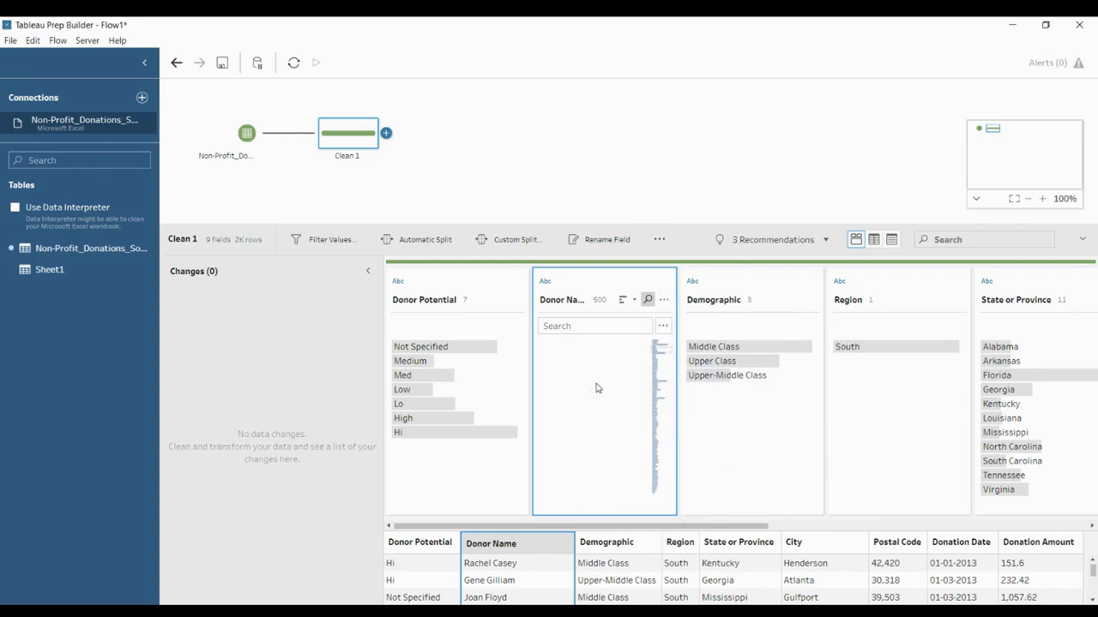
pyautogui.scroll(-15, 598, 386)
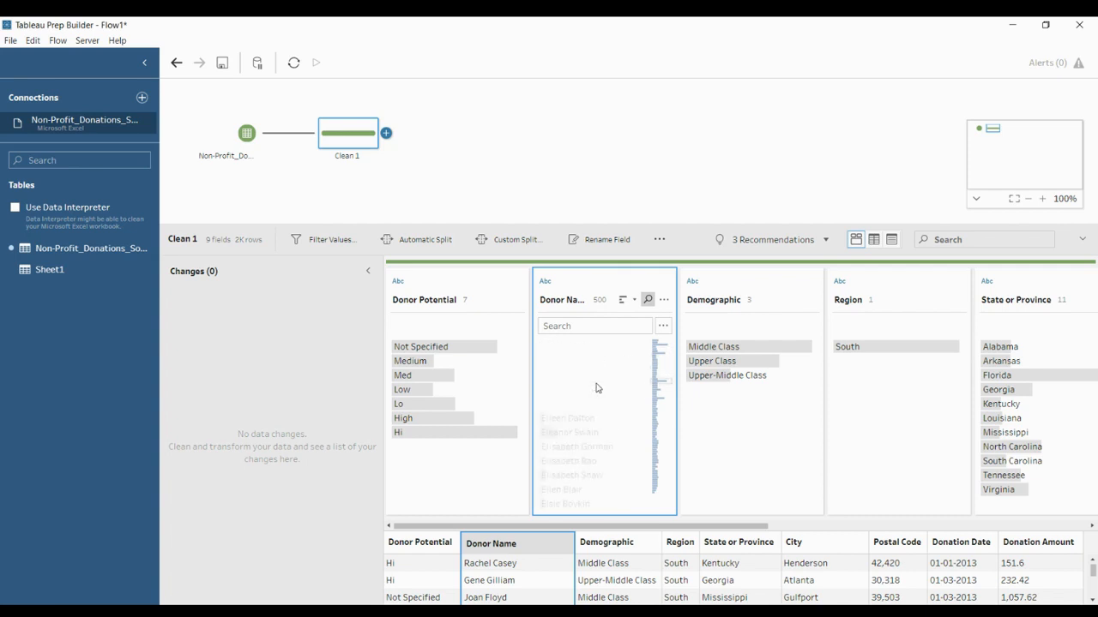
pyautogui.scroll(-10, 599, 381)
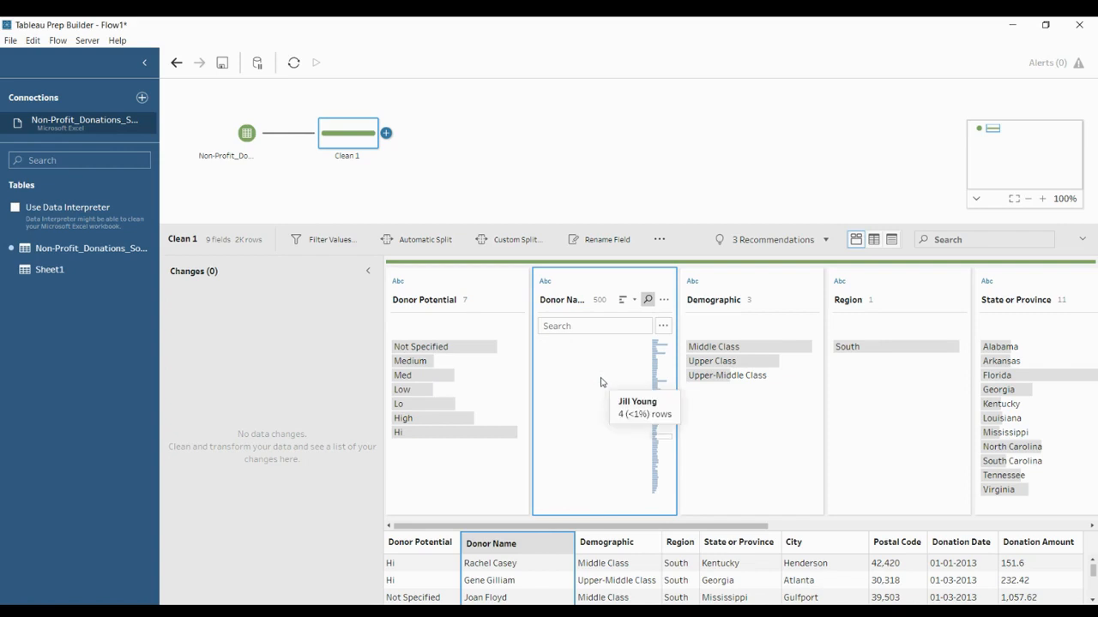
pyautogui.click(663, 376)
pyautogui.click(663, 356)
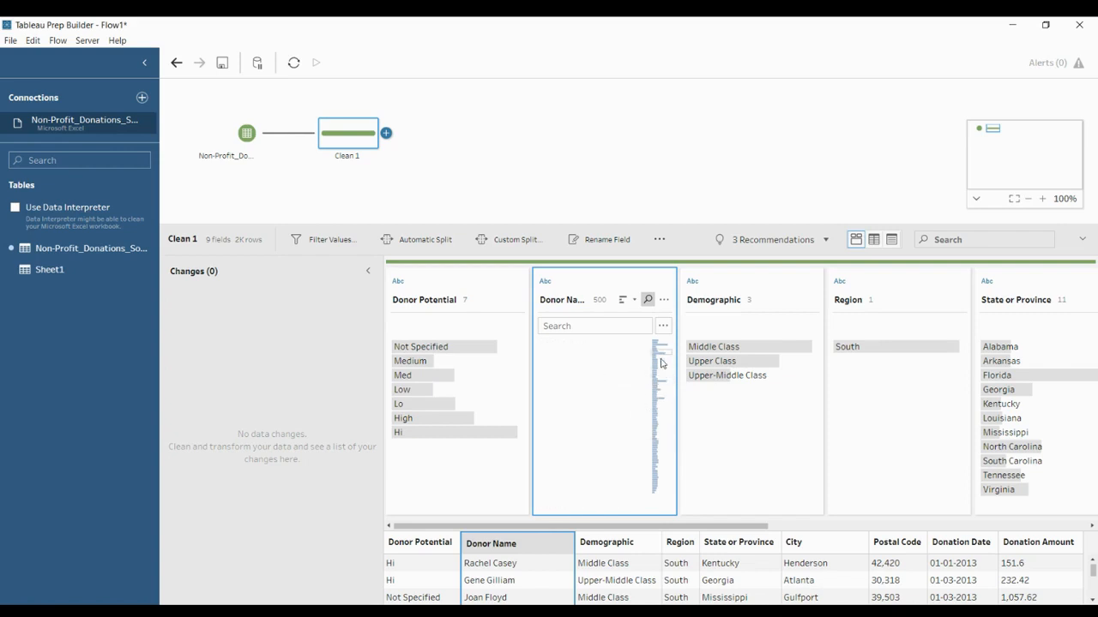
pyautogui.click(656, 444)
pyautogui.click(657, 452)
pyautogui.click(658, 479)
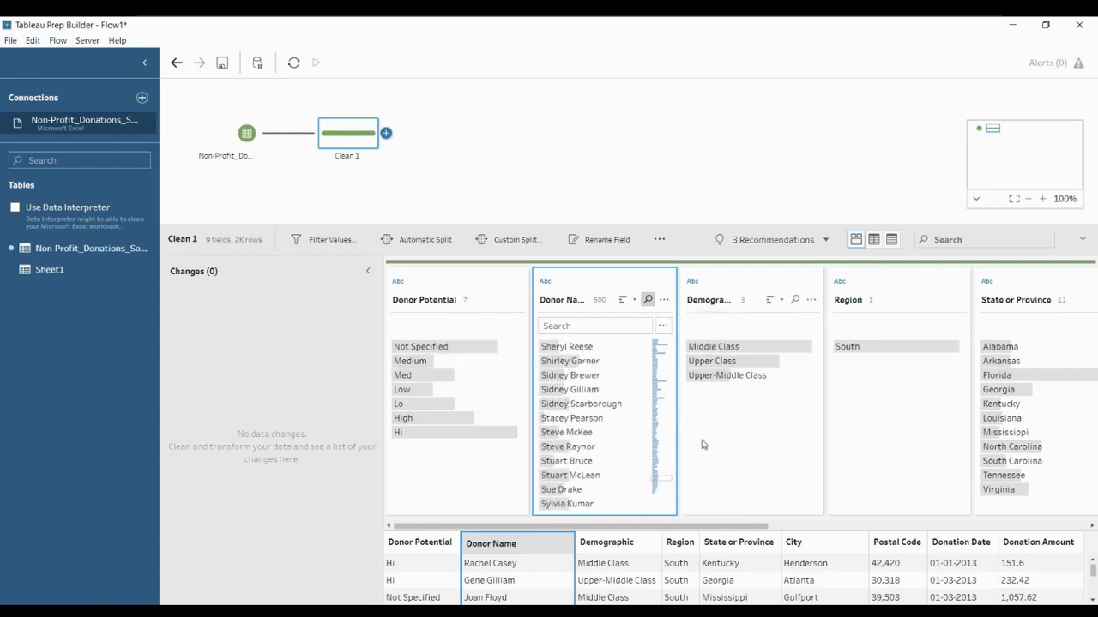
# Select individual Postal Code histogram bins, including the two lowest, to highlight their related values in the other fields.
pyautogui.moveTo(689, 529); pyautogui.dragTo(1021, 512)
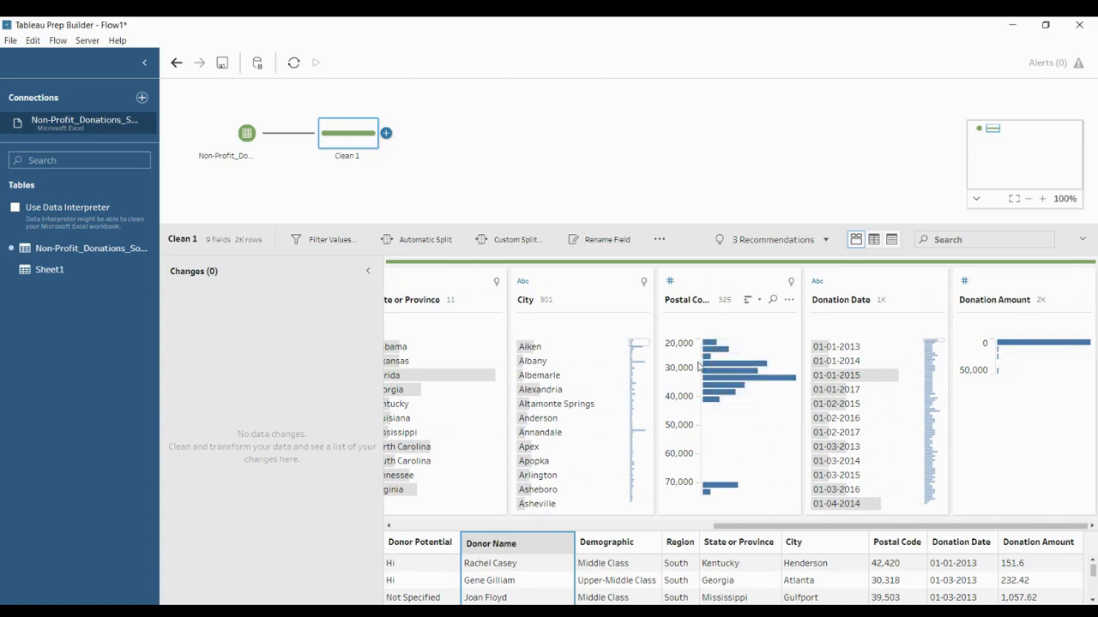
pyautogui.click(766, 360)
pyautogui.click(712, 345)
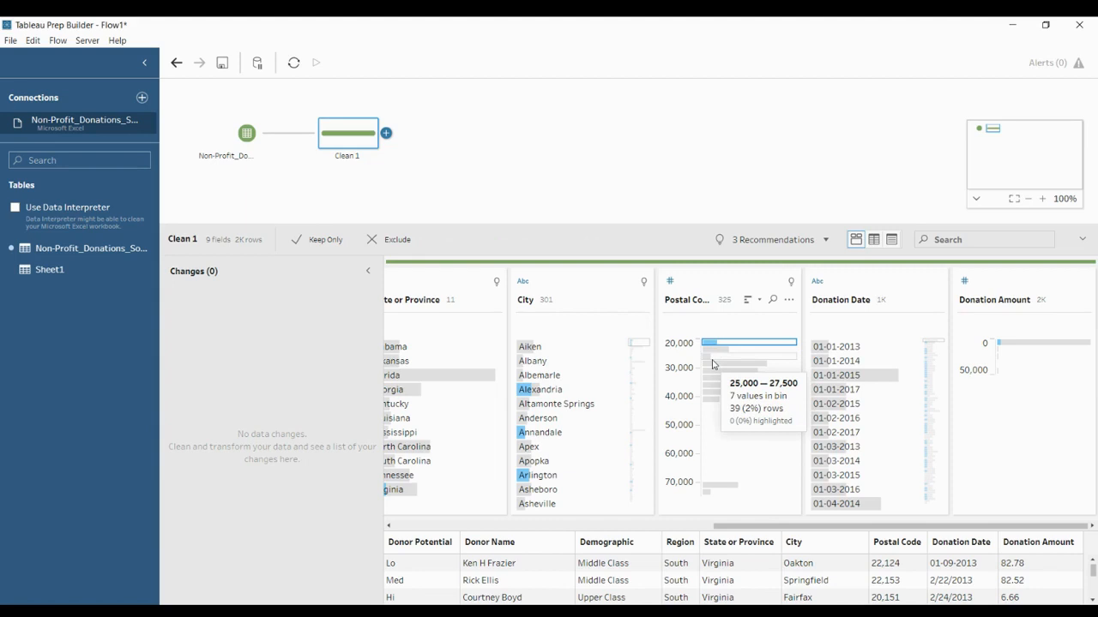
pyautogui.click(717, 354)
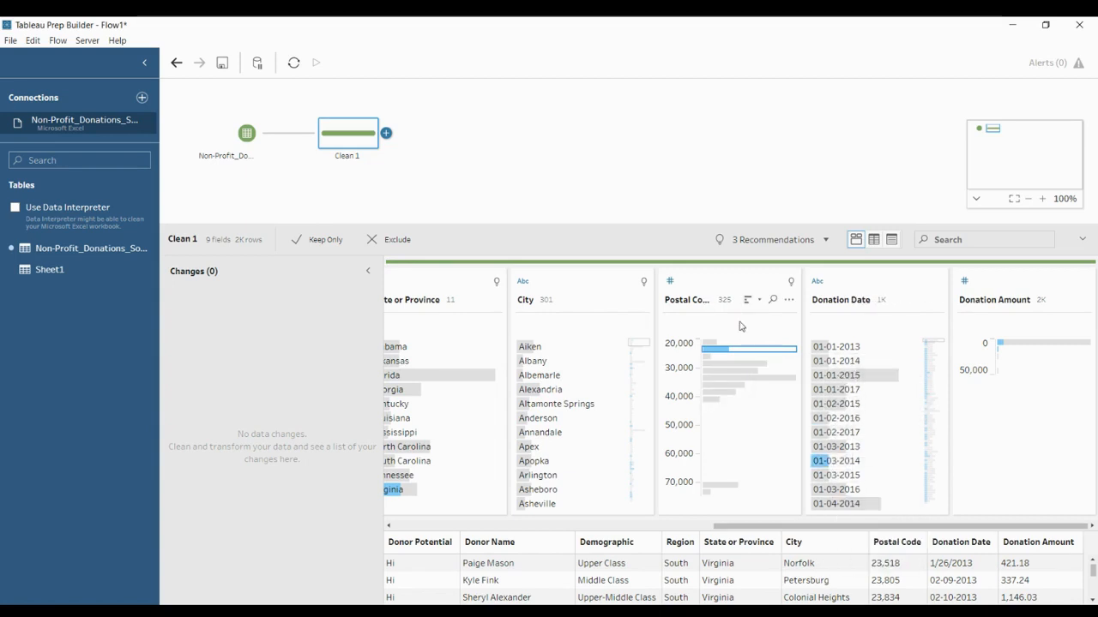
# Switch the Postal Code field between the Detail and Summary view states, leaving it in Detail.
pyautogui.click(790, 300)
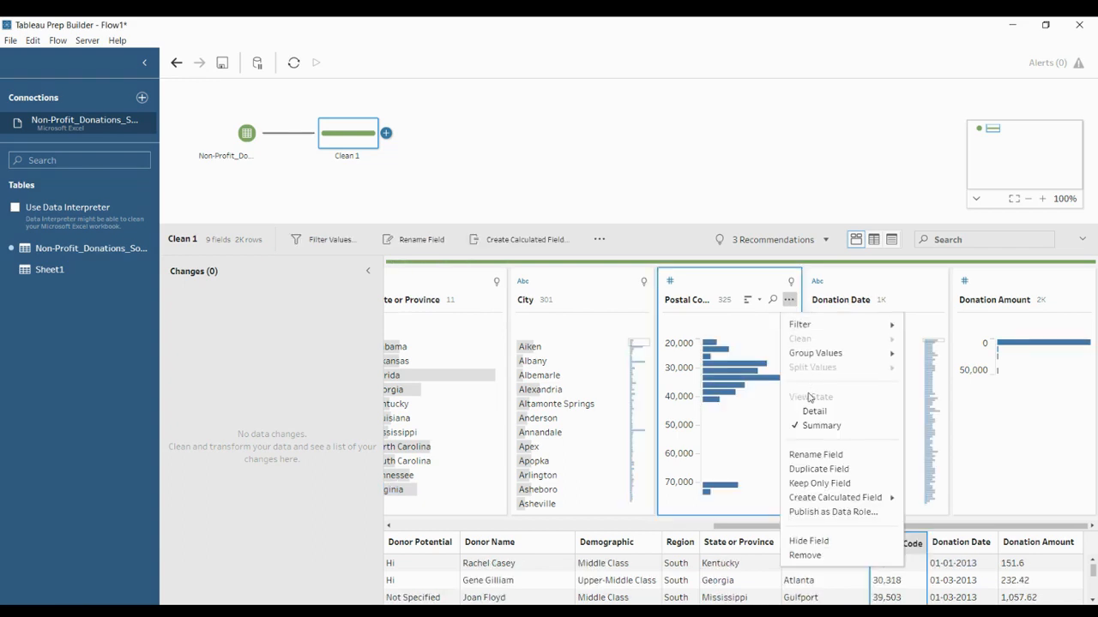
pyautogui.click(794, 304)
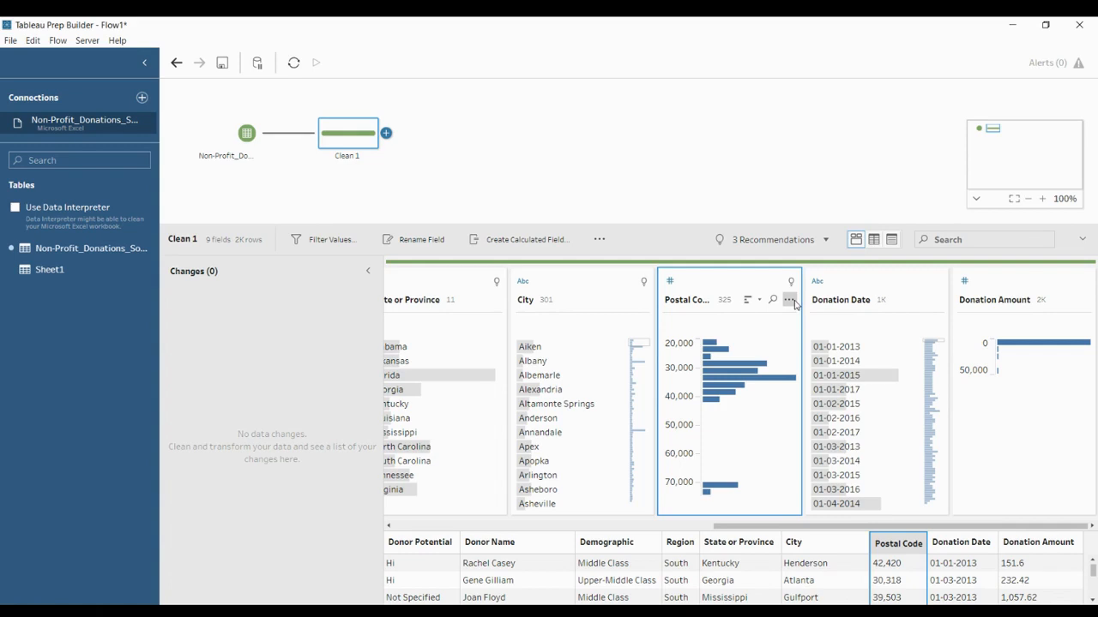
pyautogui.click(790, 301)
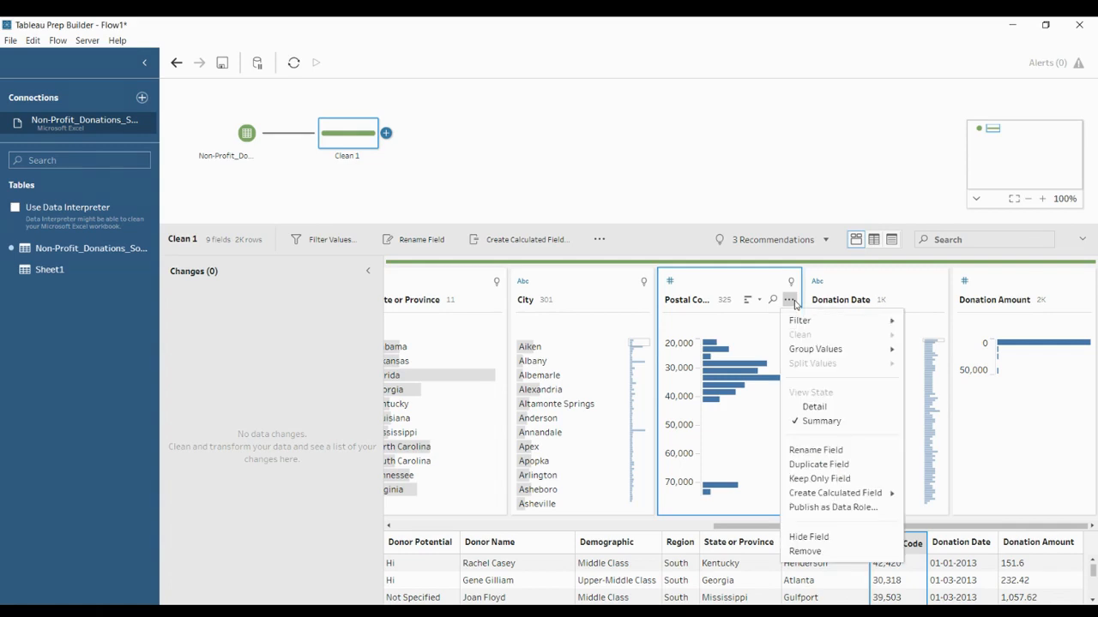
pyautogui.click(814, 407)
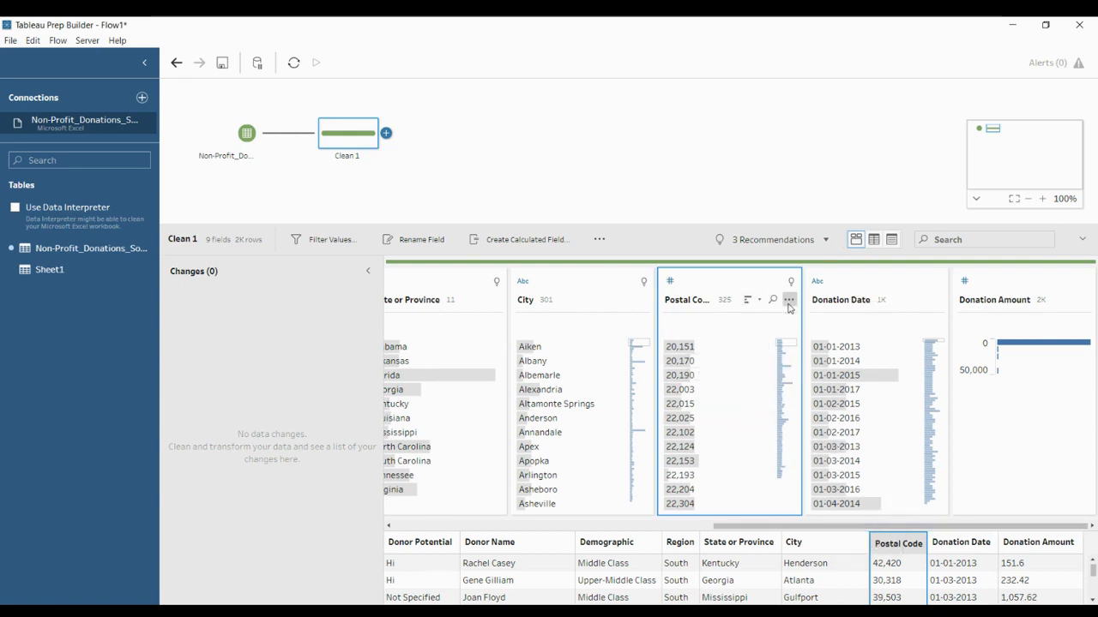
pyautogui.click(789, 300)
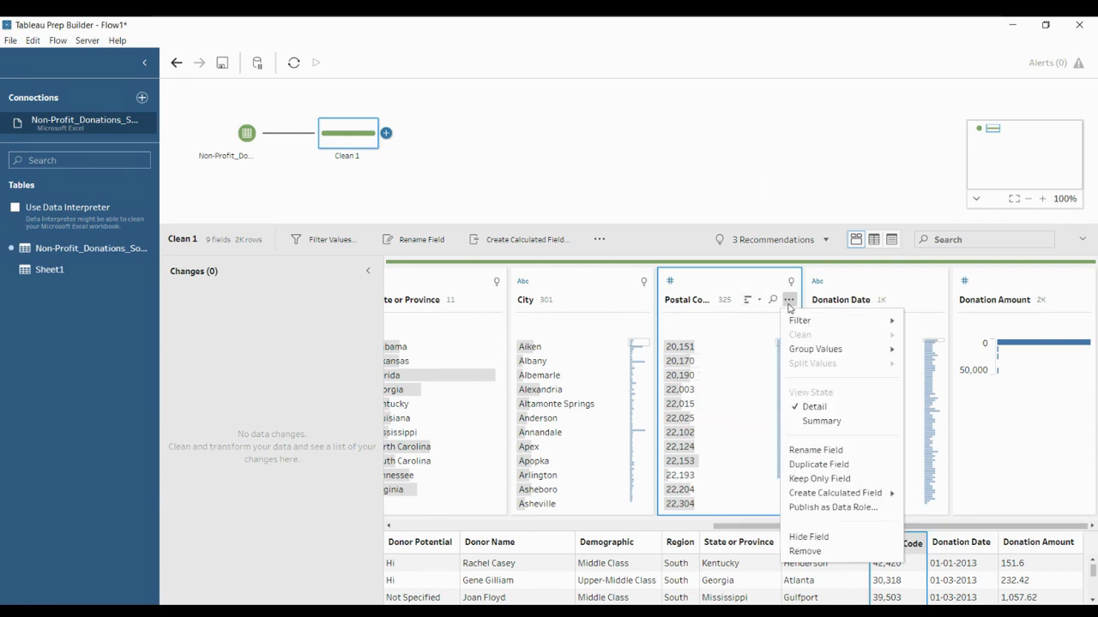
pyautogui.click(816, 422)
# Check which view states are available for the Donor Potential and Donation Date fields.
pyautogui.moveTo(821, 526); pyautogui.dragTo(532, 533)
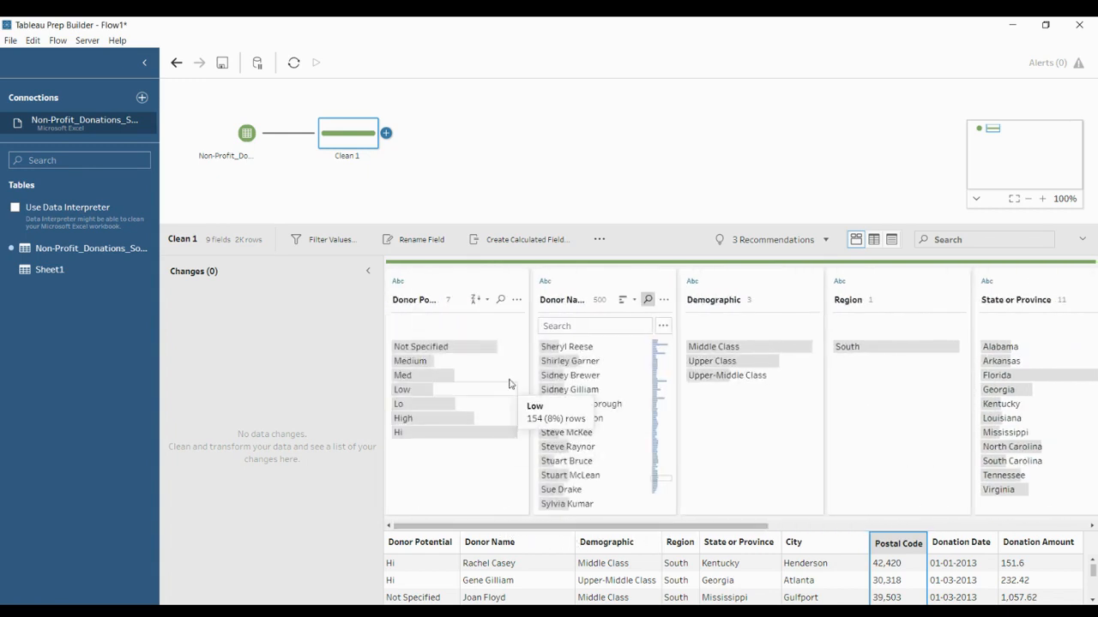
pyautogui.click(517, 299)
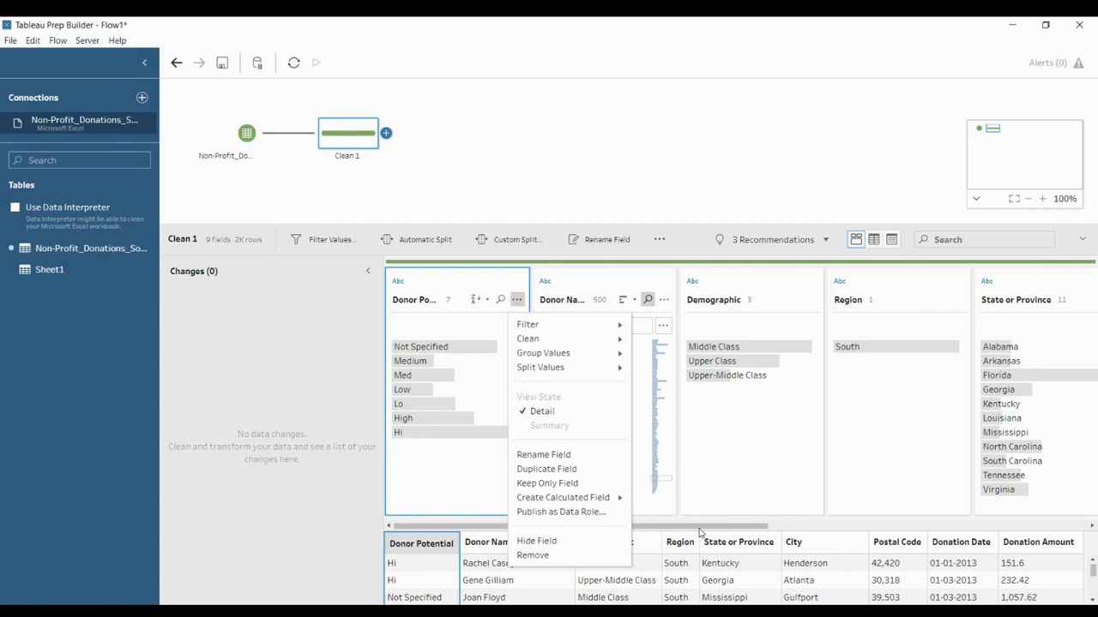
pyautogui.click(700, 532)
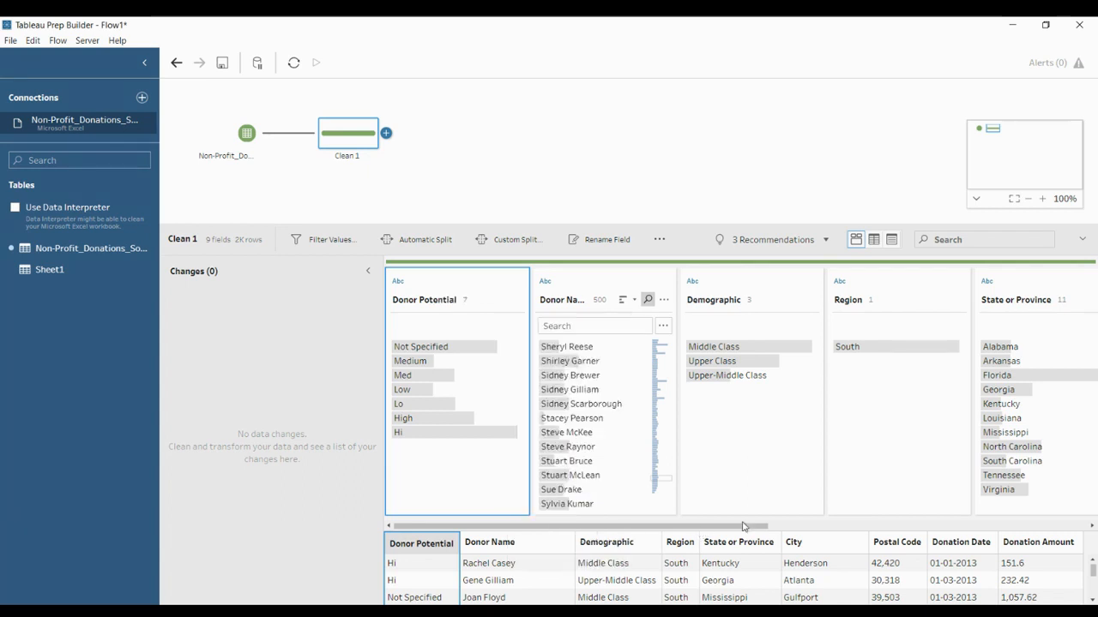
pyautogui.moveTo(758, 528); pyautogui.dragTo(1004, 479)
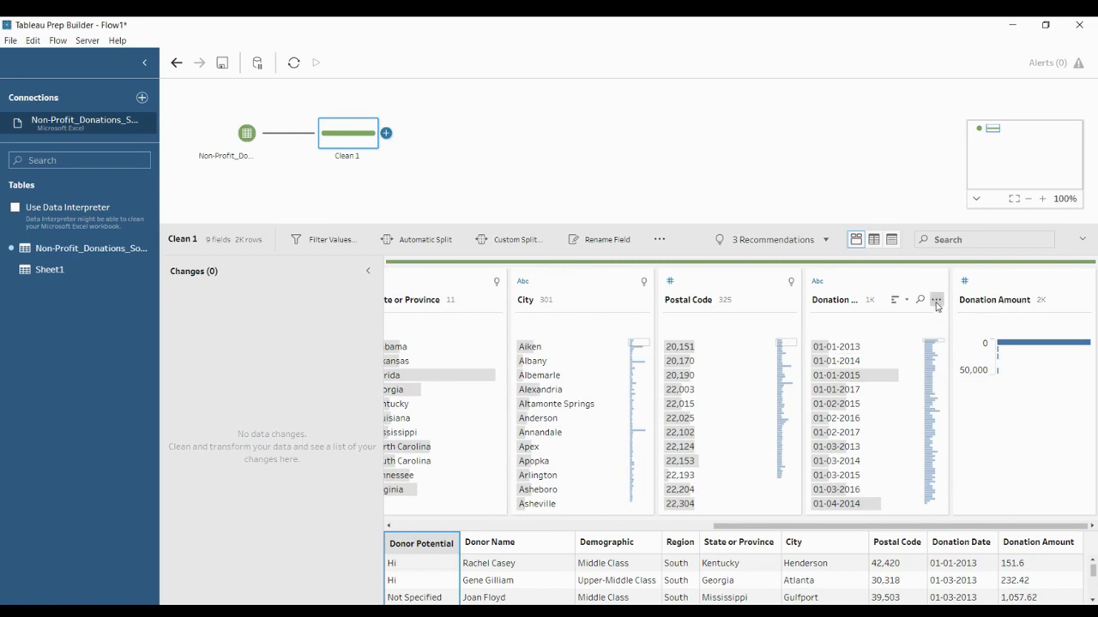
pyautogui.click(936, 301)
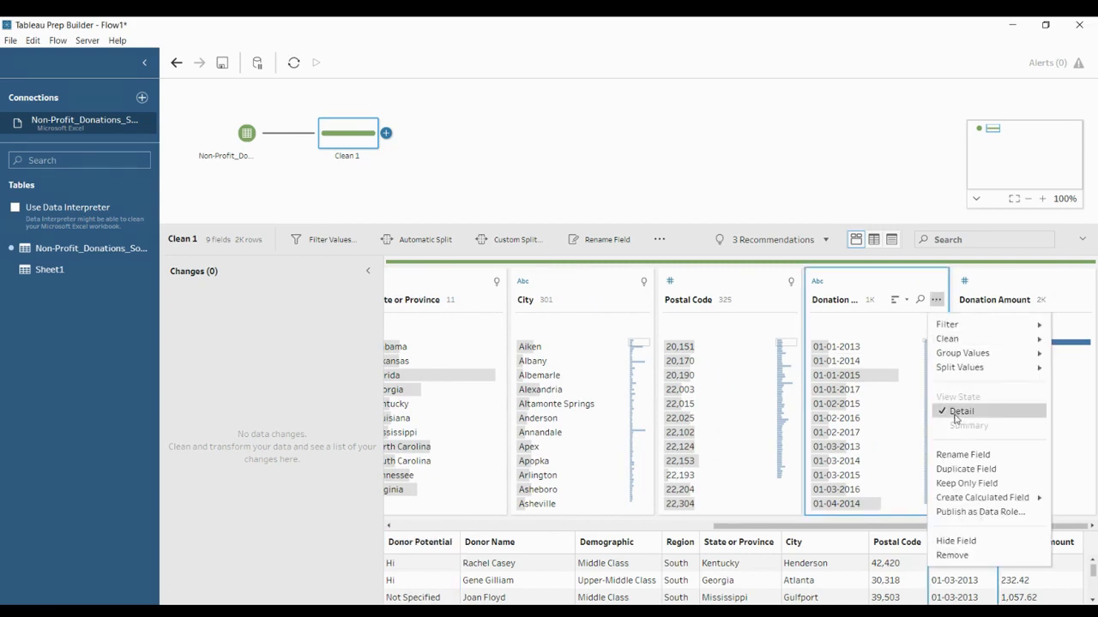
pyautogui.click(791, 299)
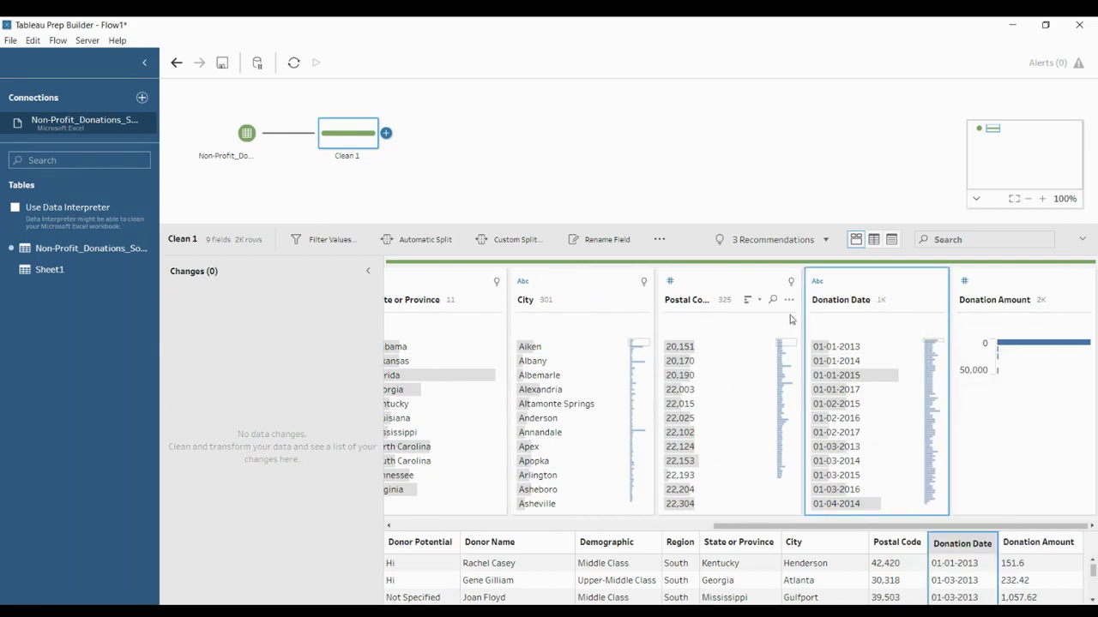
# Review the additional cleaning operations offered for the selected Donation Date field and return to the first fields of the profile.
pyautogui.moveTo(948, 527); pyautogui.dragTo(674, 527)
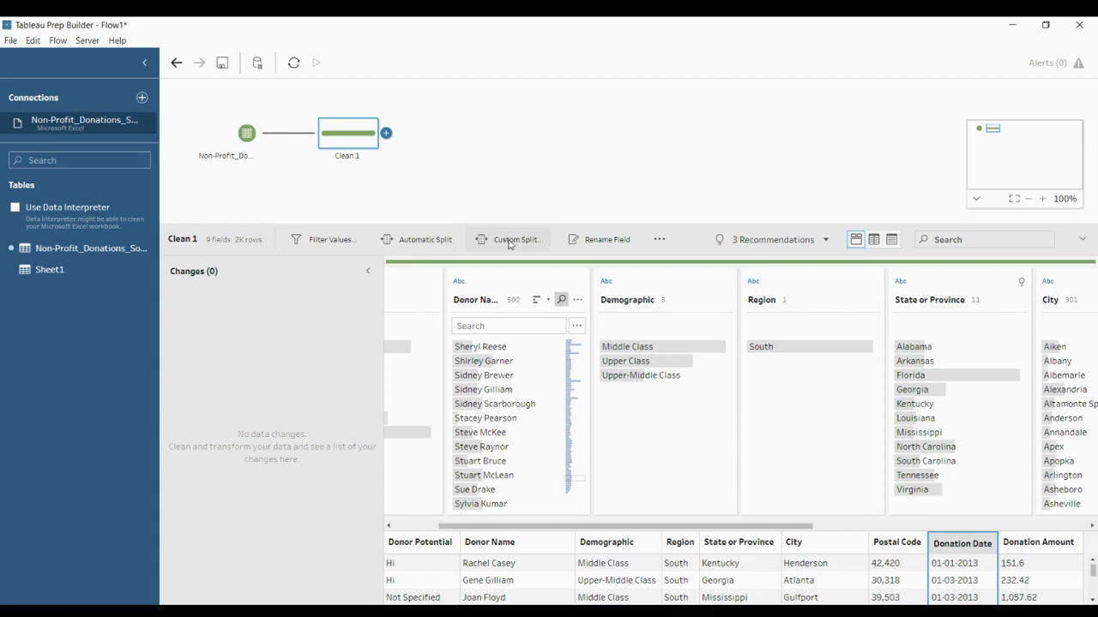
pyautogui.click(661, 246)
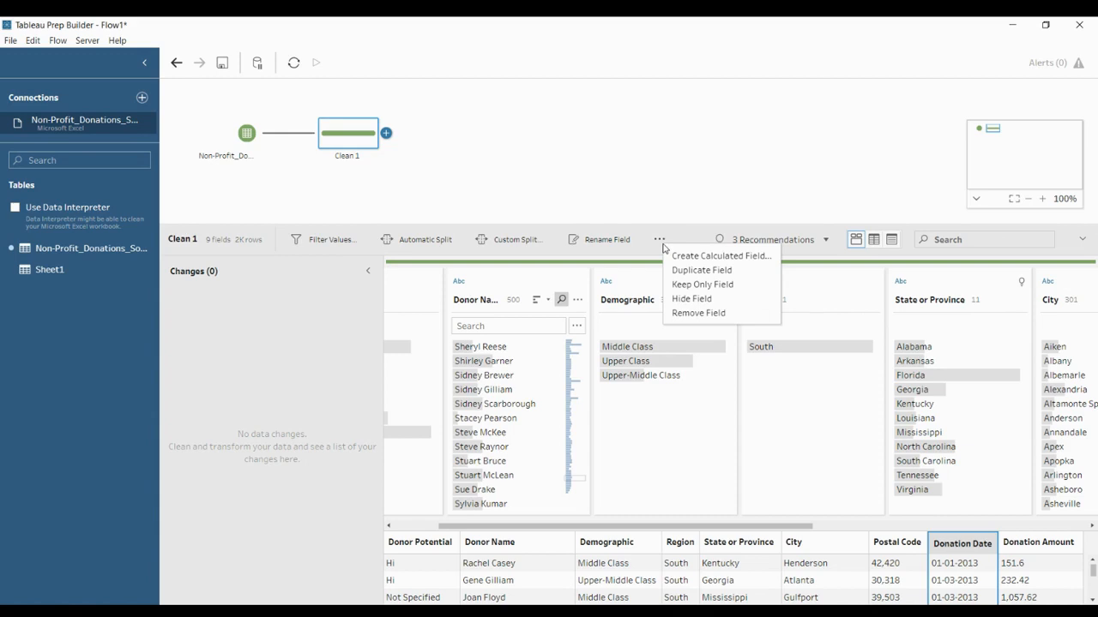
pyautogui.click(685, 210)
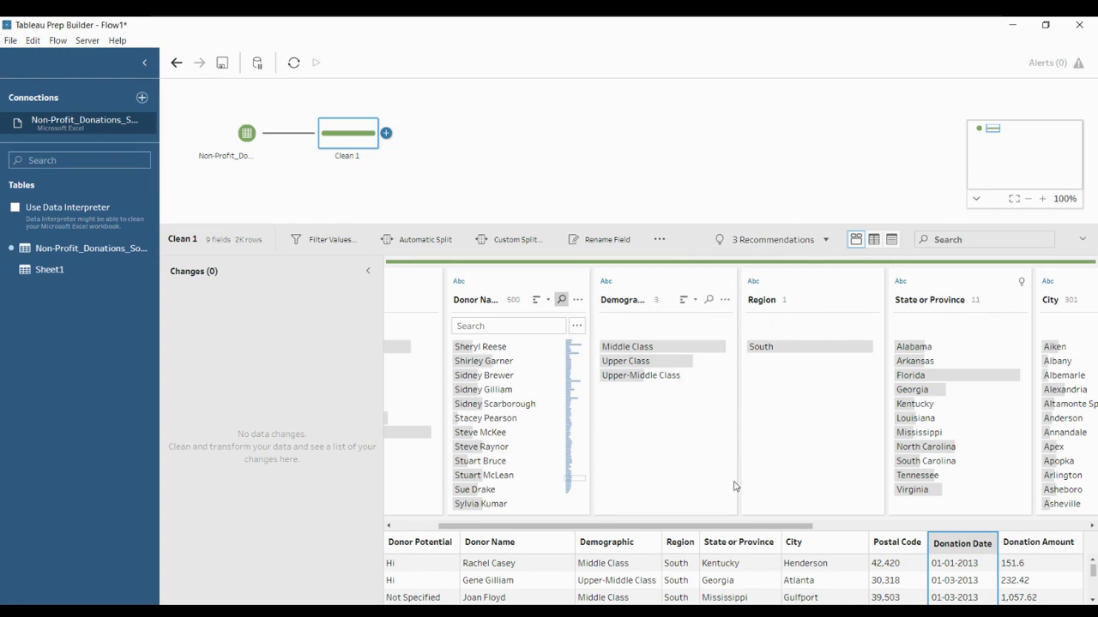
pyautogui.moveTo(713, 529); pyautogui.dragTo(684, 532)
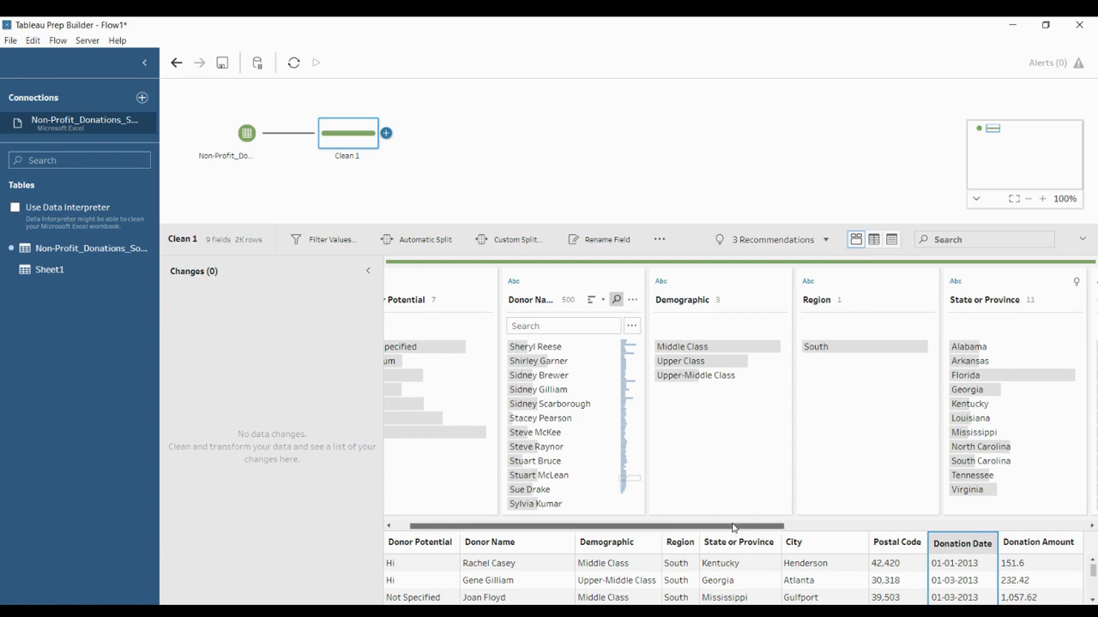
pyautogui.hscroll(-1, 733, 526)
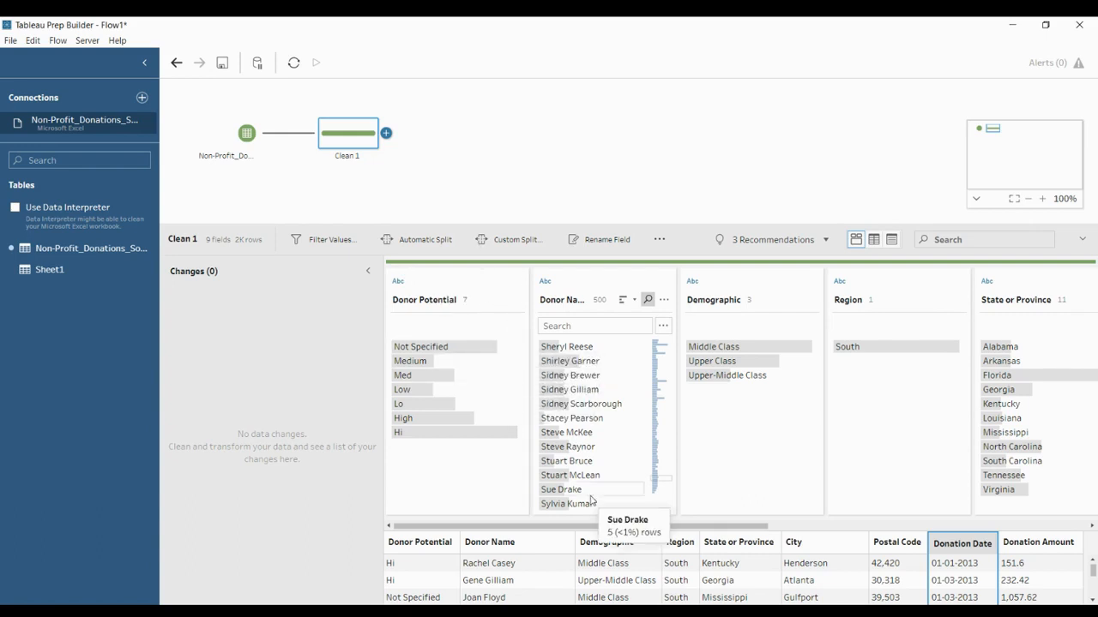
# Apply the recommended State/Province data role to the State or Province field.
pyautogui.moveTo(550, 526); pyautogui.dragTo(710, 526)
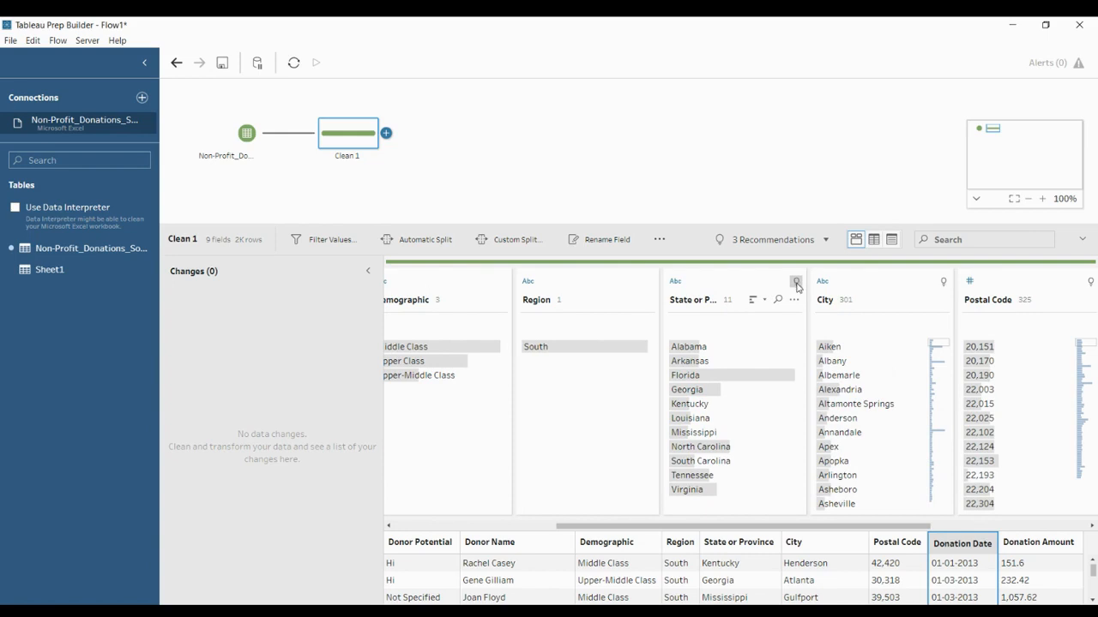
pyautogui.click(796, 283)
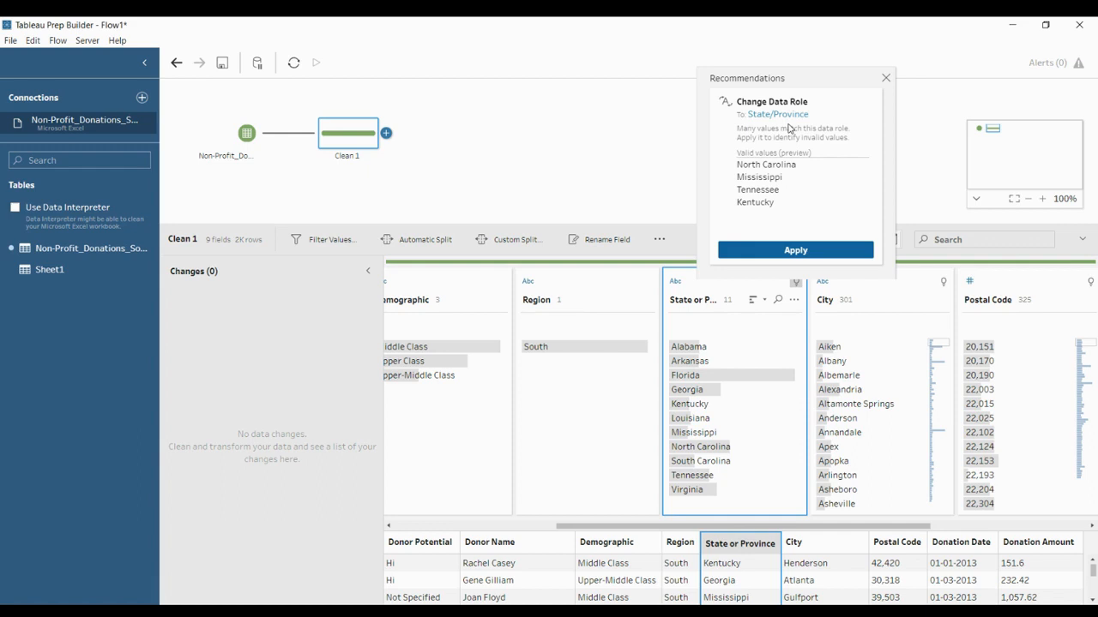
pyautogui.click(786, 251)
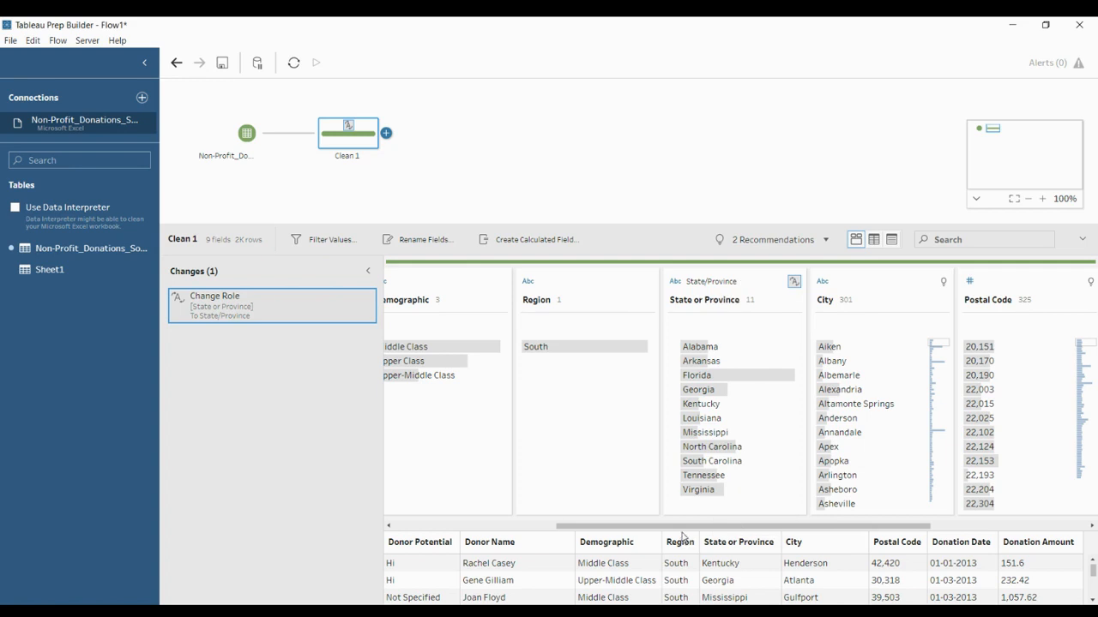
# Review the City field's data role recommendation, dismiss it, and assign the geographic City role through the field's data type options instead.
pyautogui.moveTo(683, 528); pyautogui.dragTo(763, 527)
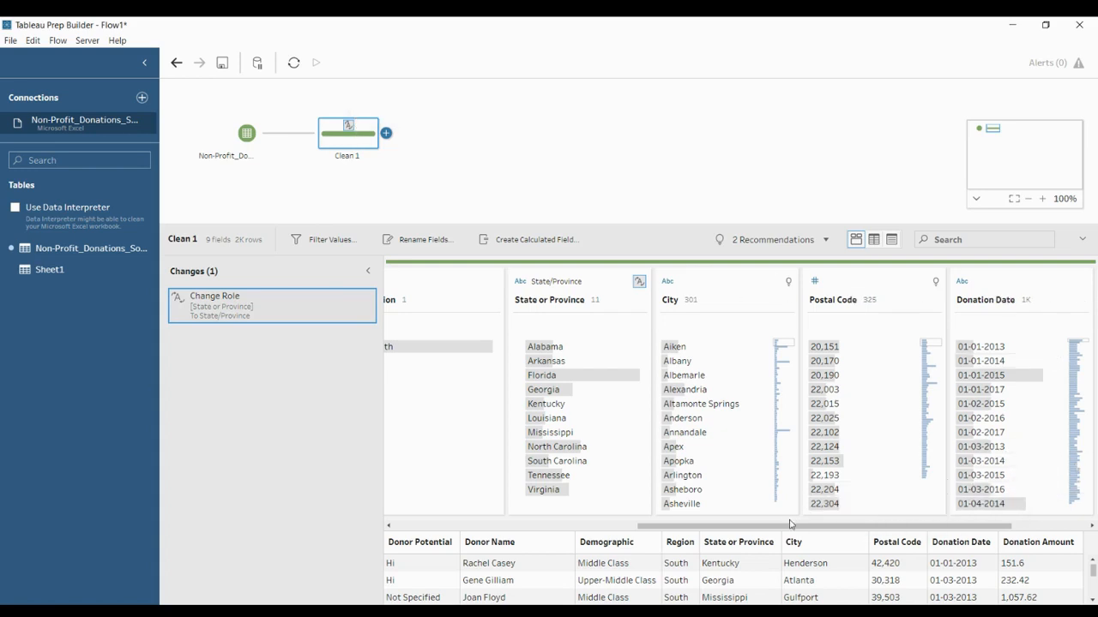
pyautogui.moveTo(782, 527); pyautogui.dragTo(818, 526)
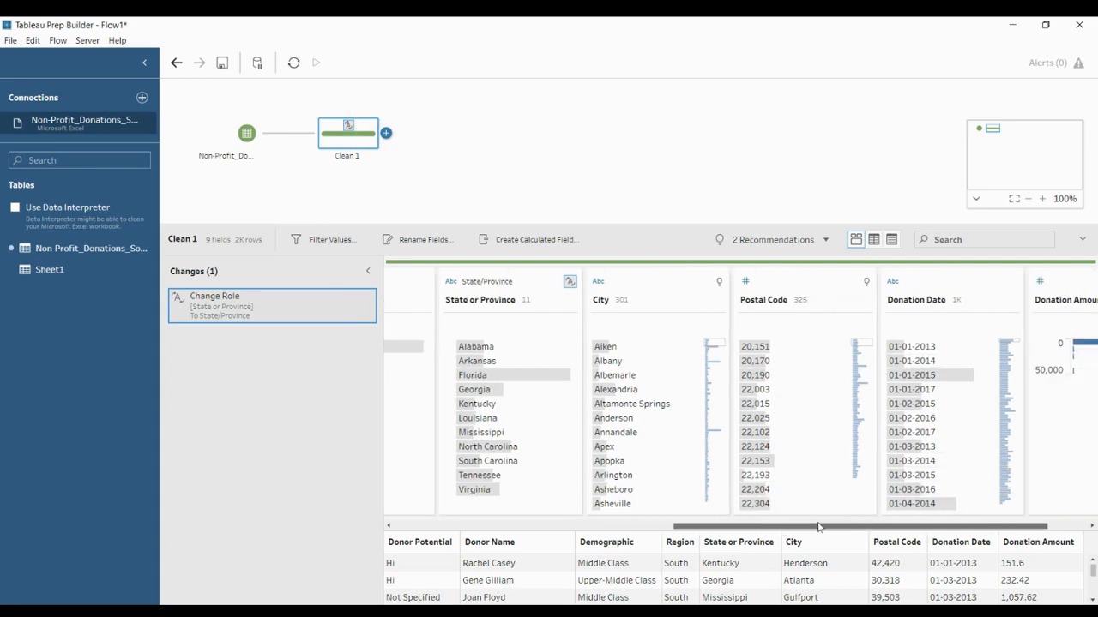
pyautogui.click(718, 283)
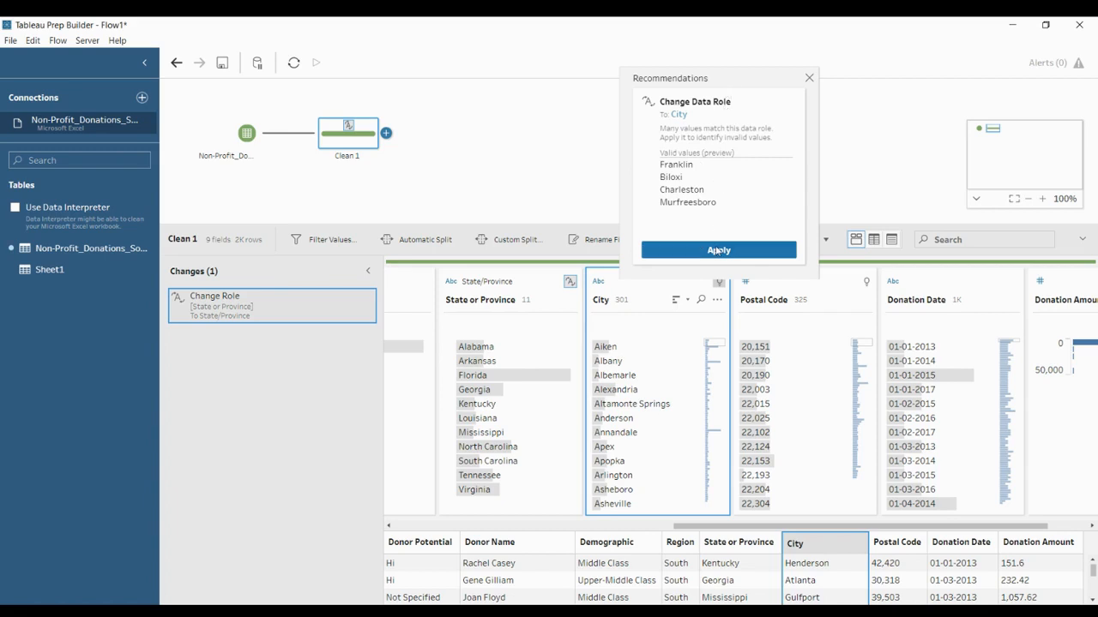
pyautogui.click(808, 78)
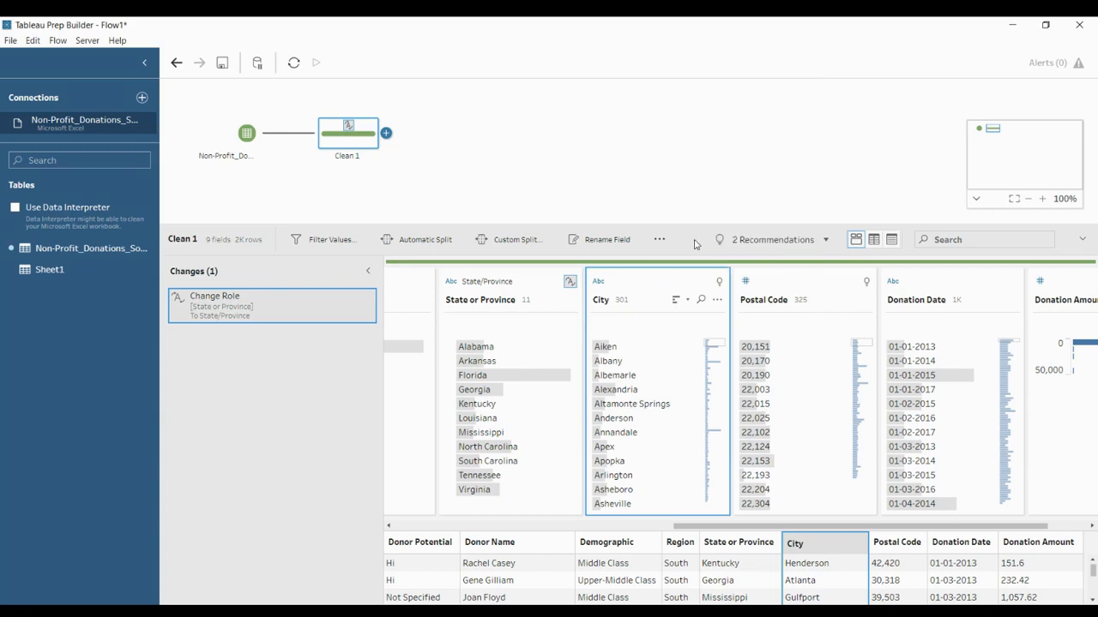
pyautogui.click(600, 284)
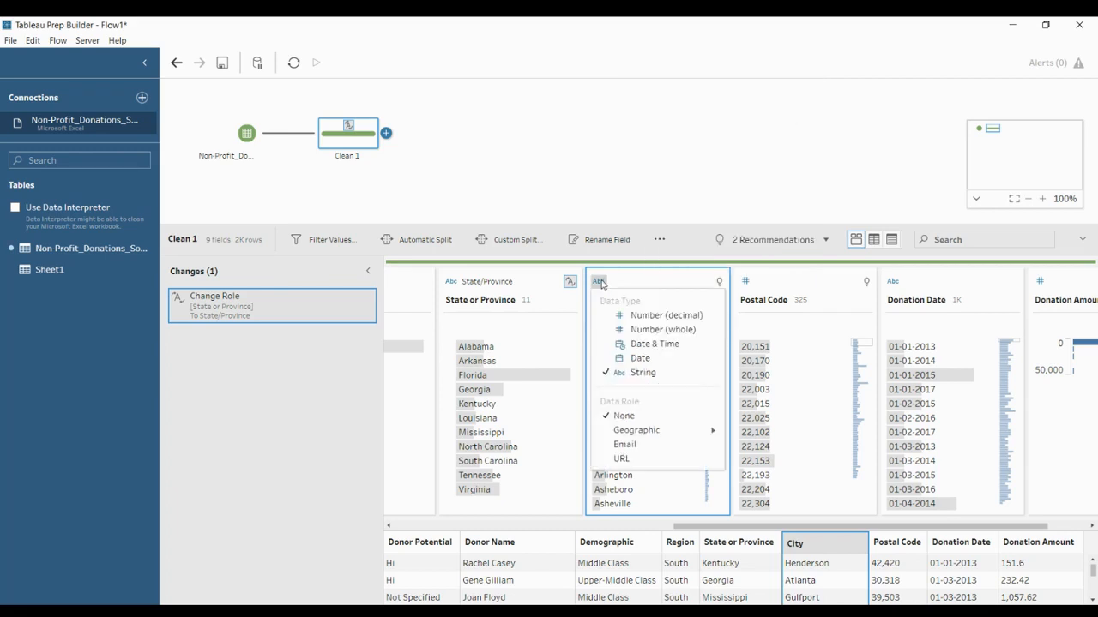
pyautogui.moveTo(635, 431)
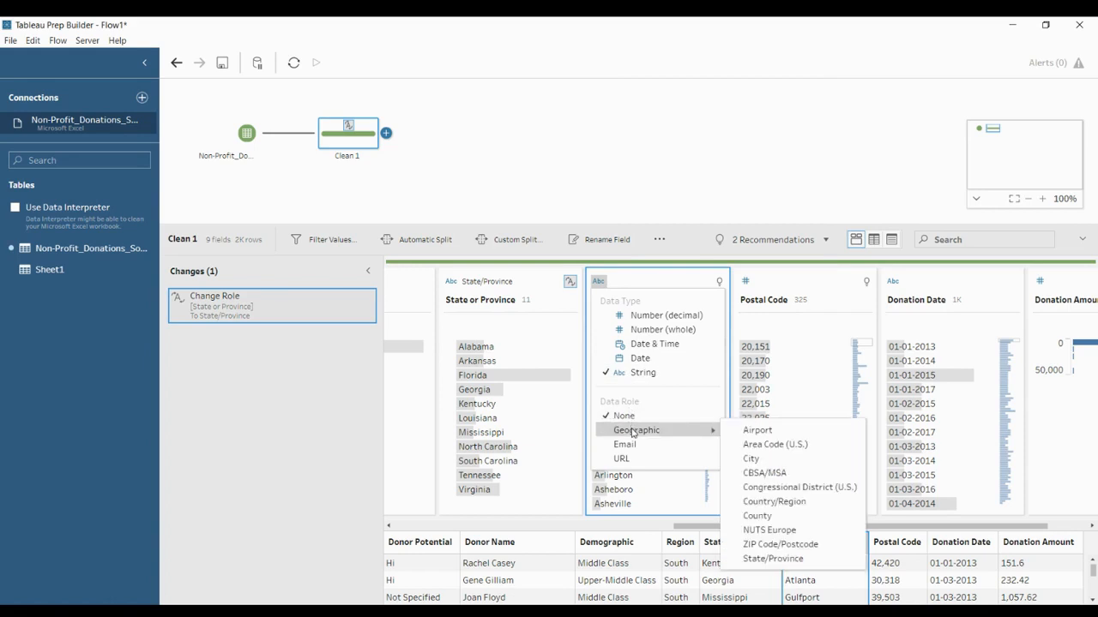
pyautogui.click(758, 462)
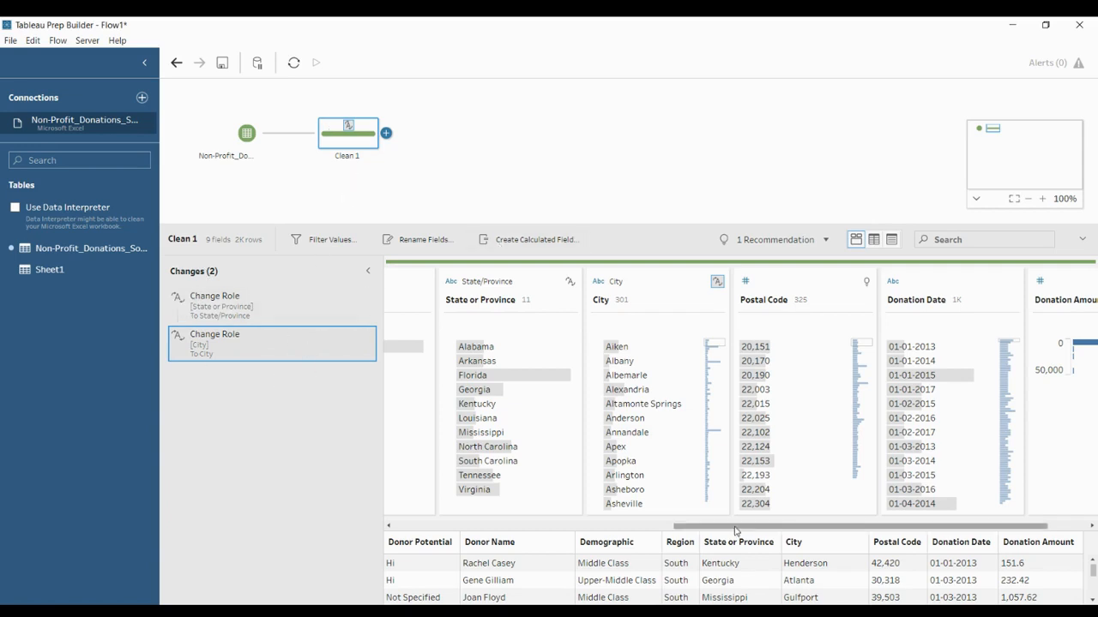
# Apply the remaining recommendation to change the Postal Code field's data role to ZIP Code/Postcode.
pyautogui.moveTo(735, 531); pyautogui.dragTo(775, 531)
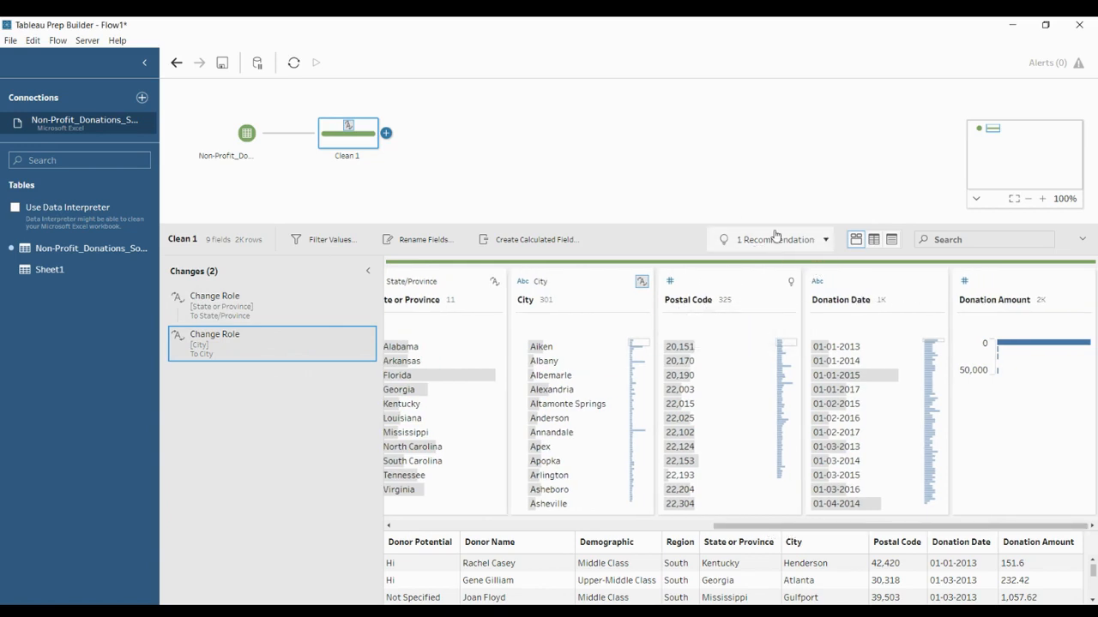
pyautogui.click(825, 241)
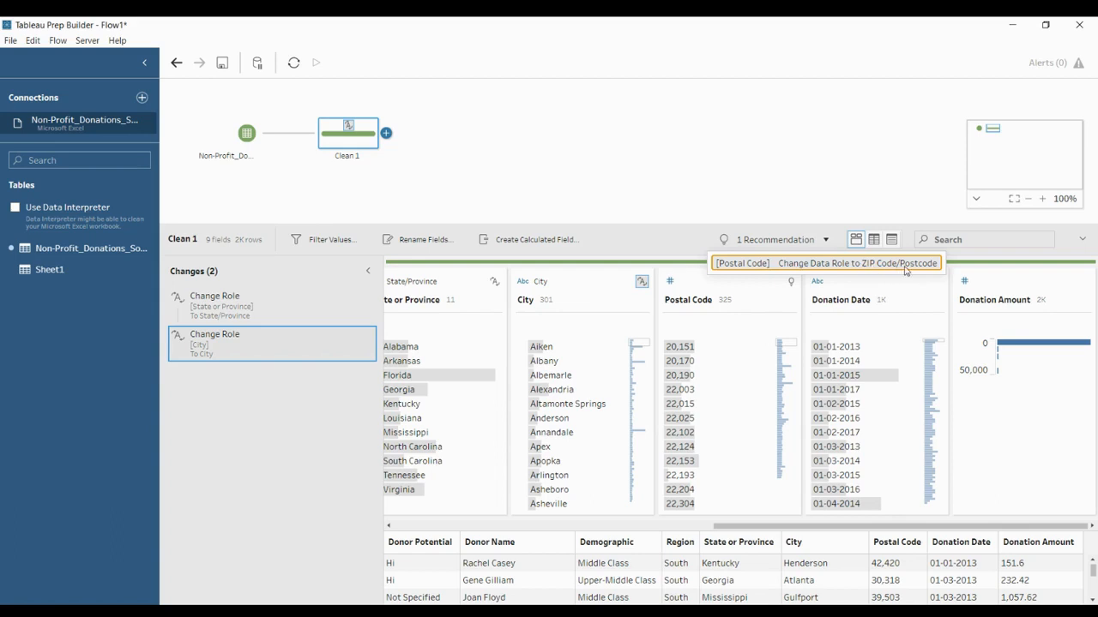
pyautogui.click(906, 266)
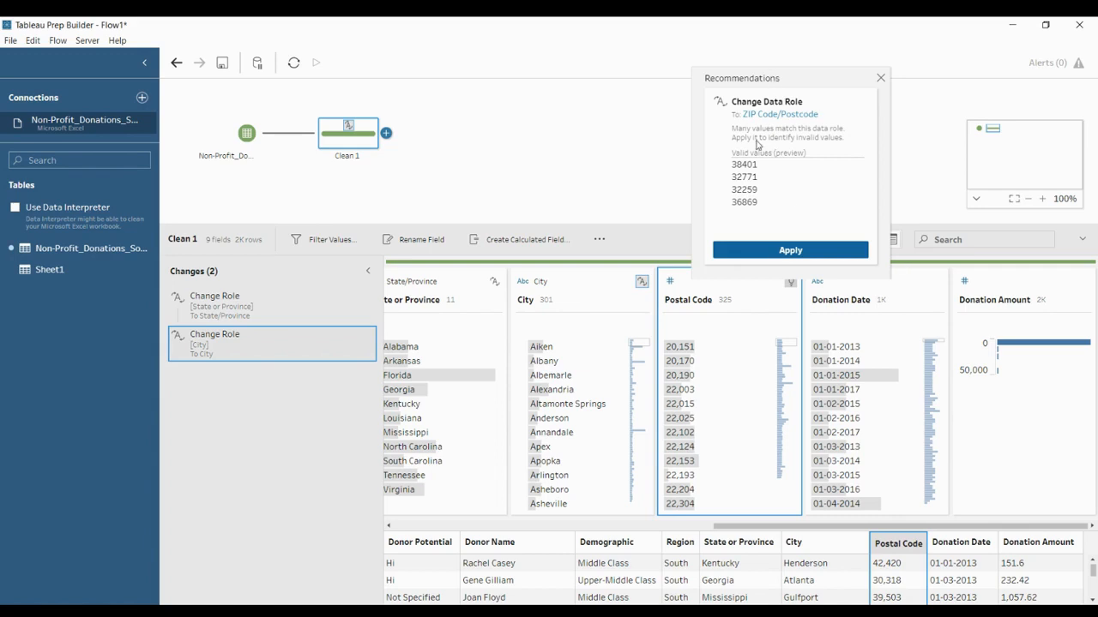
pyautogui.click(770, 252)
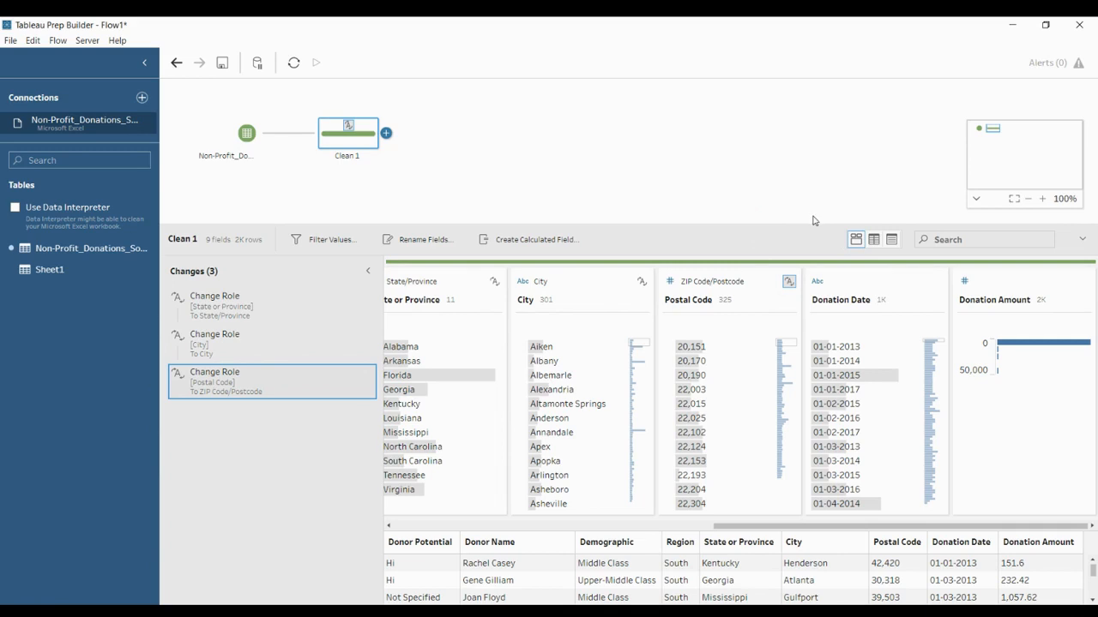
# View the Clean 1 step as a data grid and as a field list, and return to the profile view.
pyautogui.moveTo(804, 530); pyautogui.dragTo(833, 540)
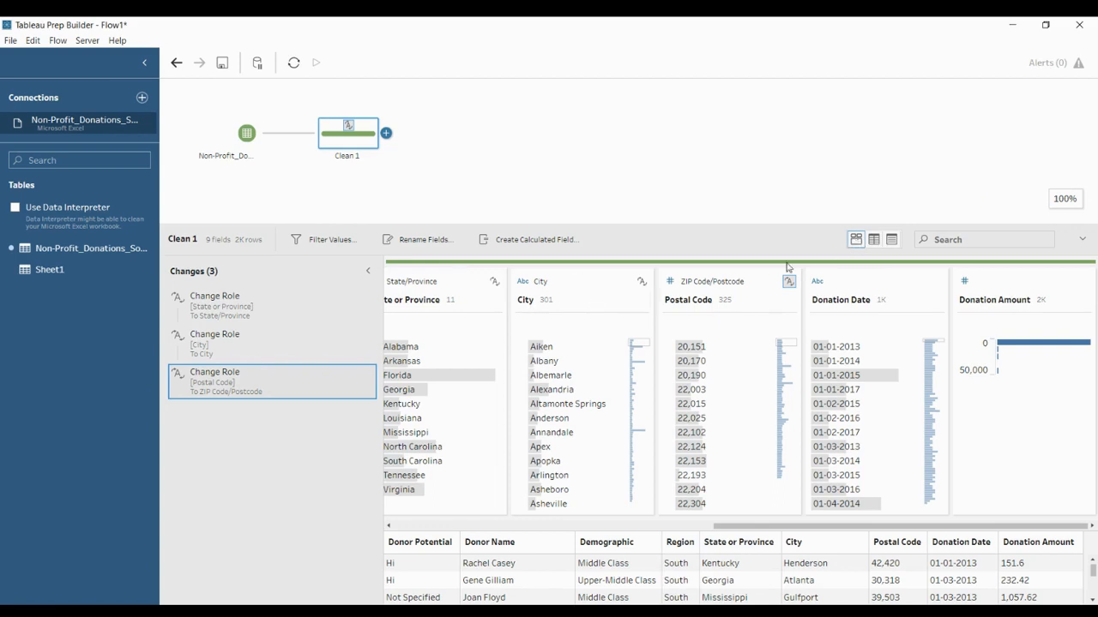
pyautogui.click(876, 244)
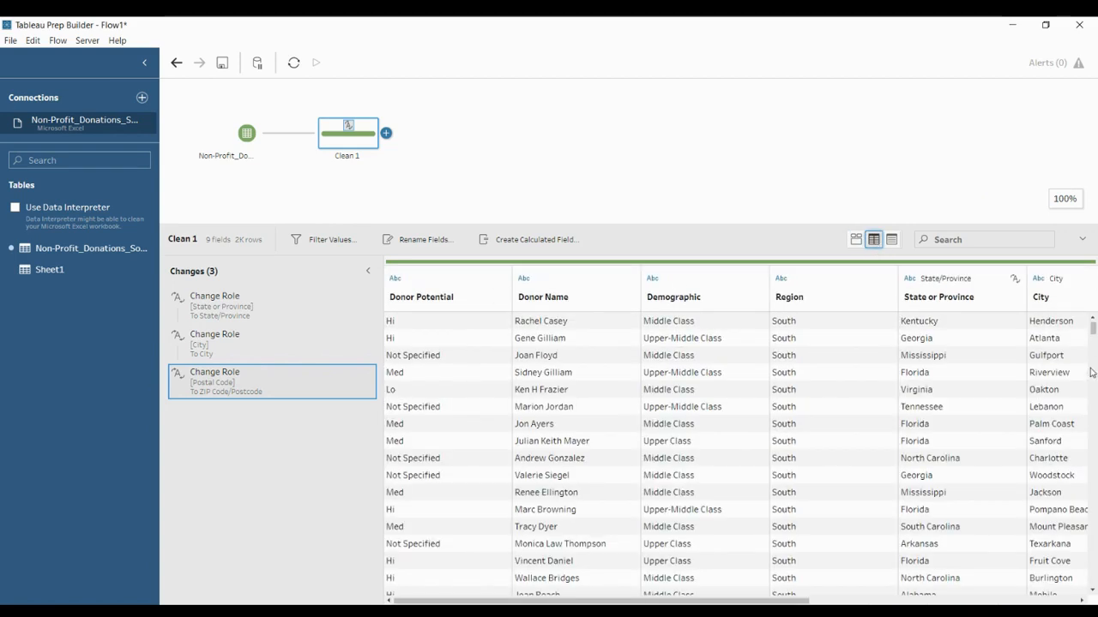
pyautogui.scroll(-20, 1094, 328)
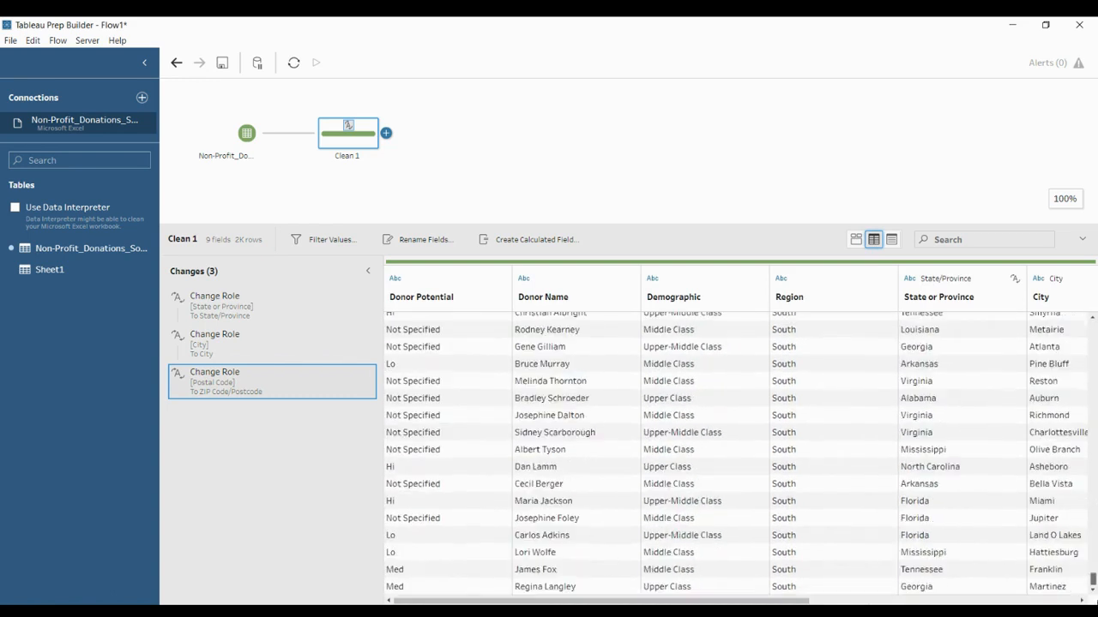
pyautogui.scroll(20, 1095, 435)
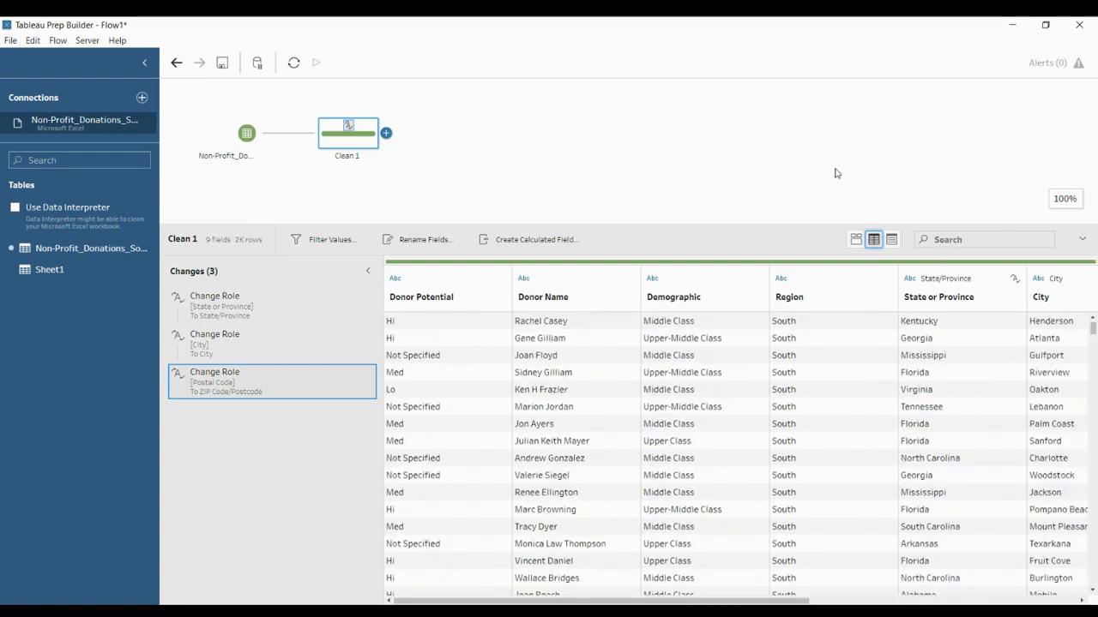
pyautogui.click(891, 240)
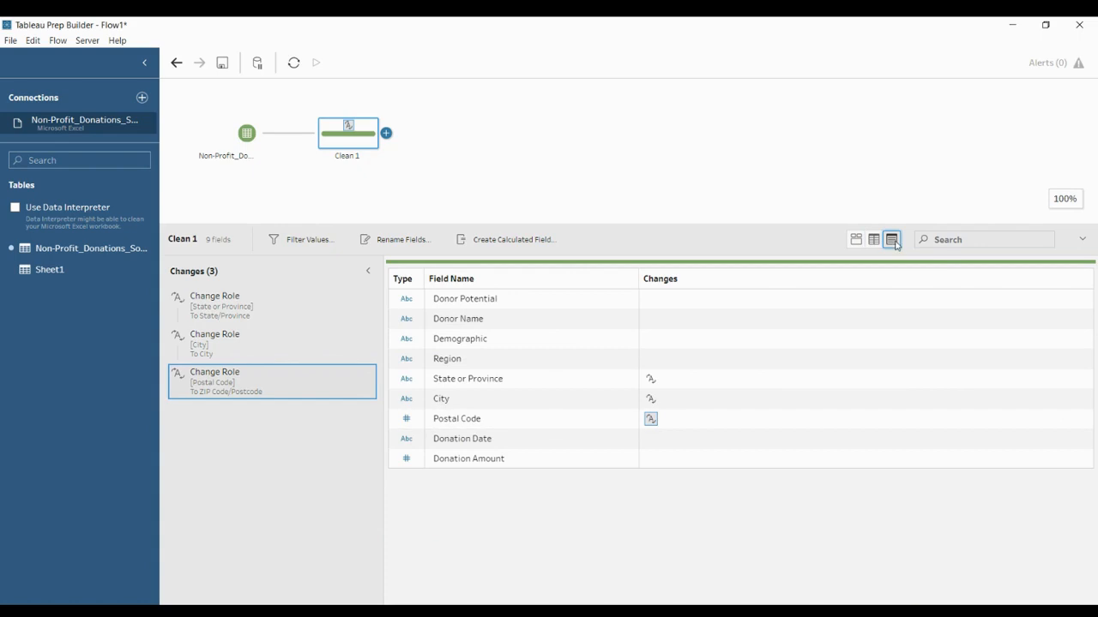
pyautogui.click(855, 241)
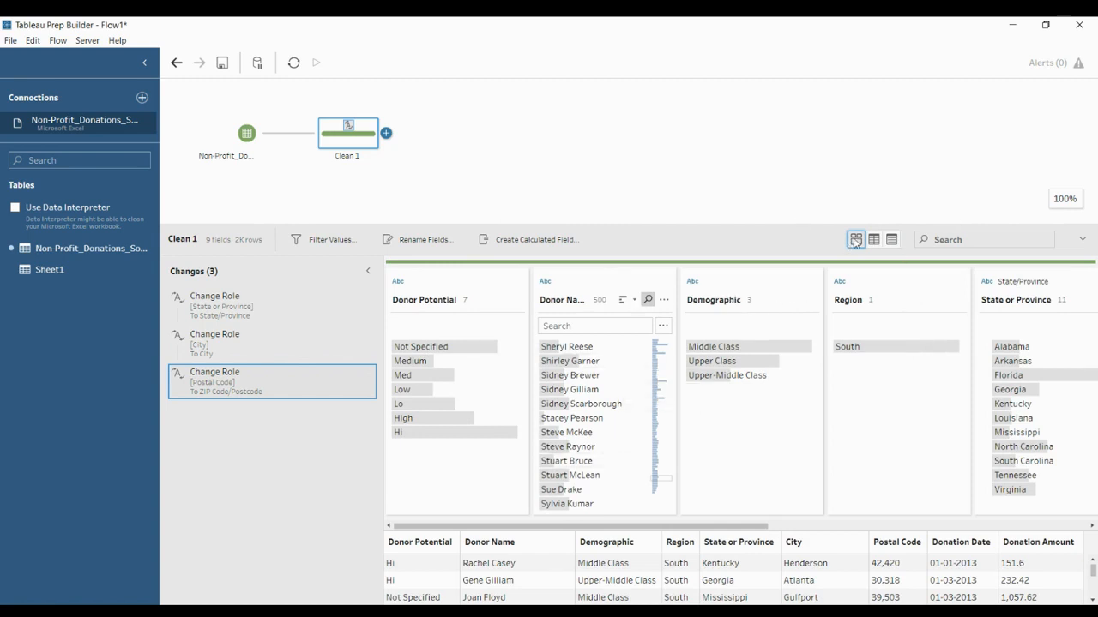
pyautogui.moveTo(651, 529); pyautogui.dragTo(580, 536)
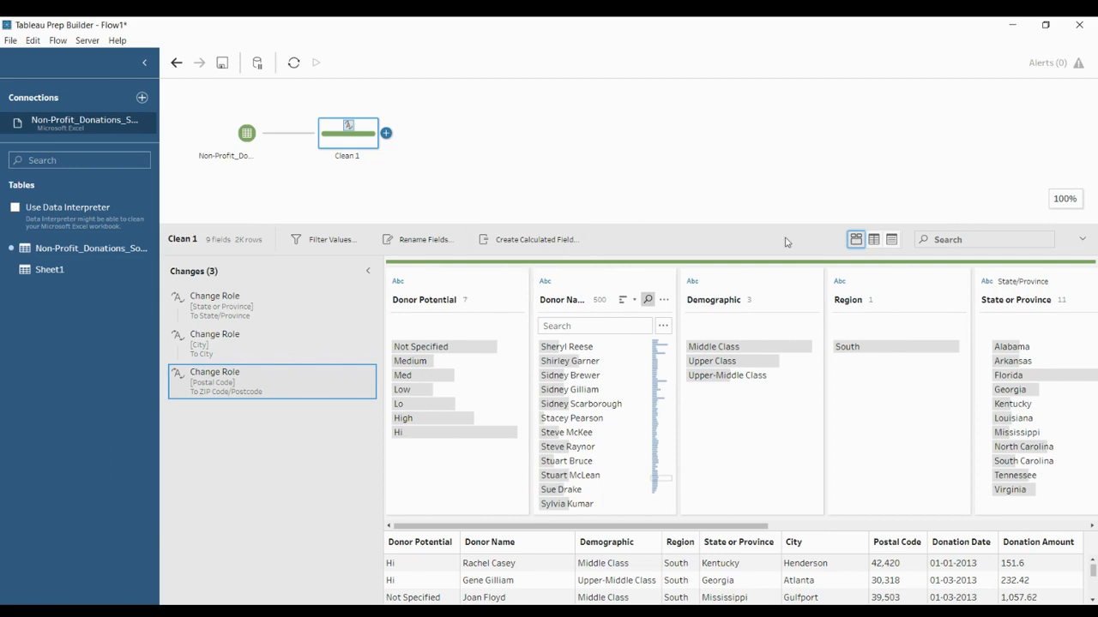
# Search the fields of the clean step for "potent" and clear the search.
pyautogui.click(987, 235)
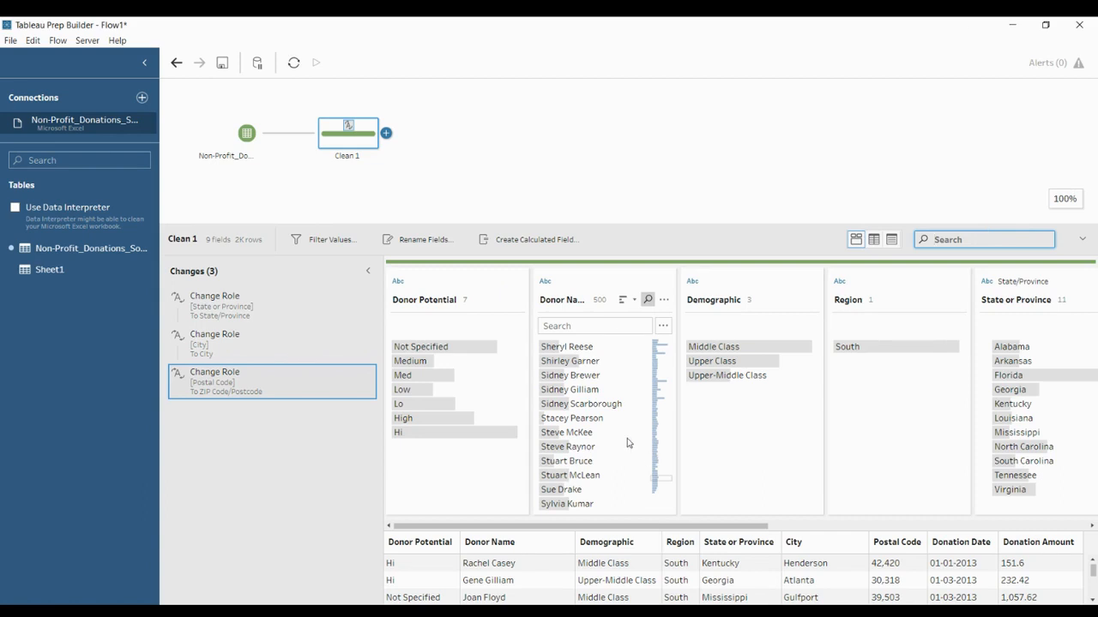
pyautogui.click(709, 545)
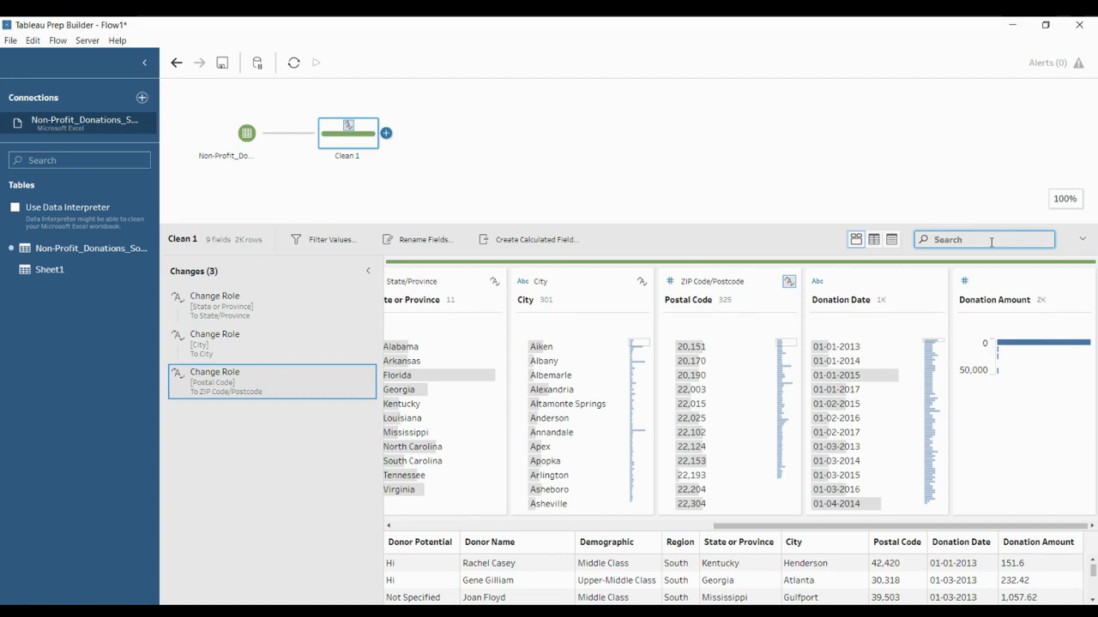
pyautogui.write('potent')
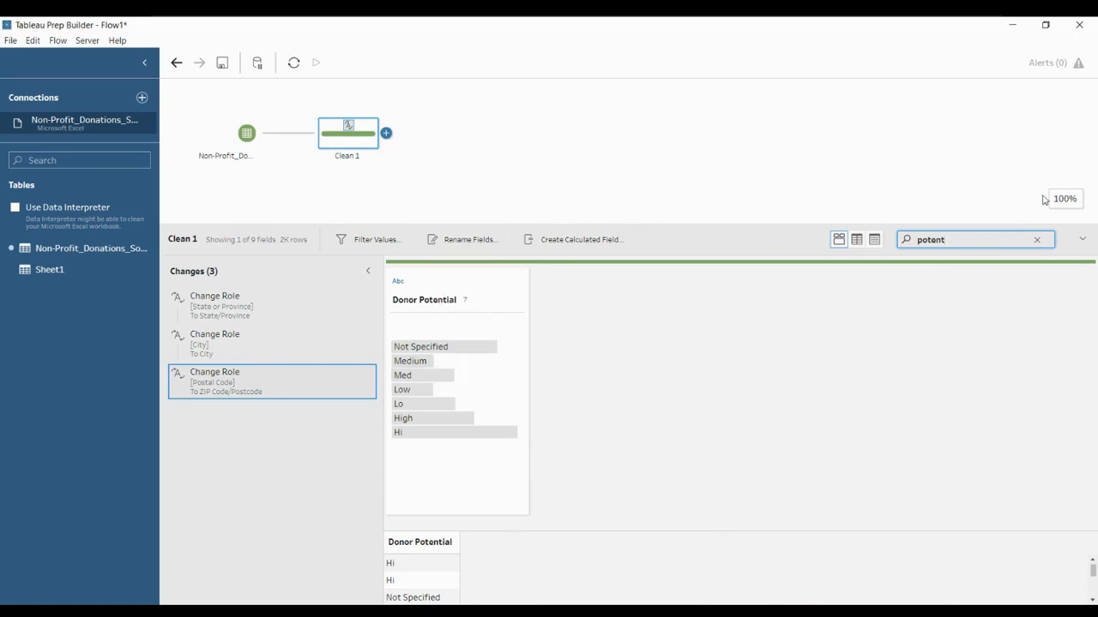
pyautogui.click(1035, 239)
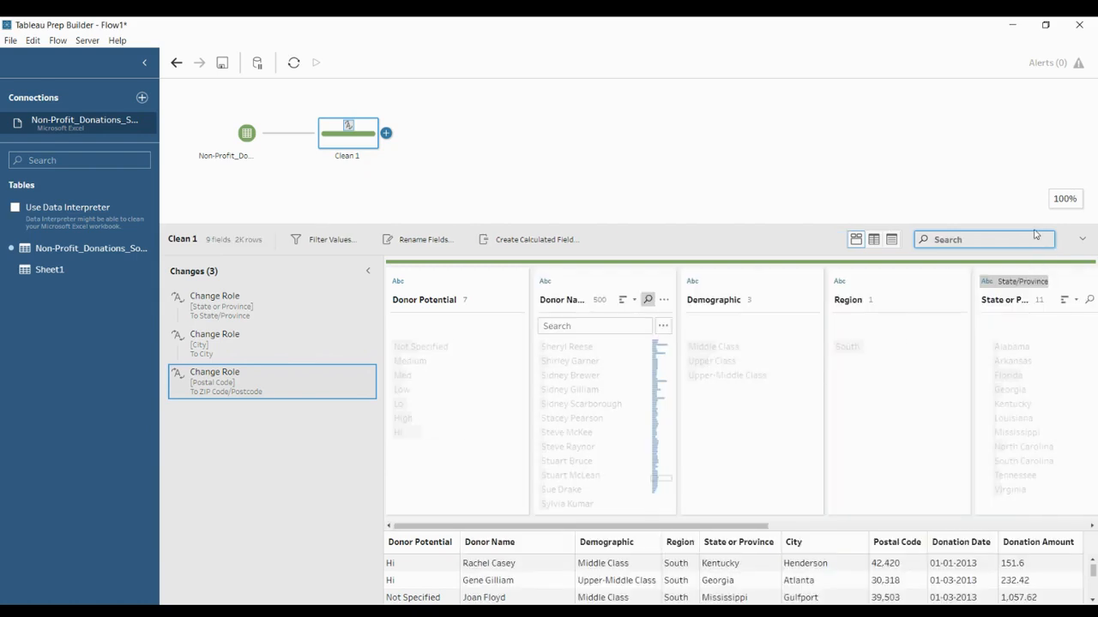
# Open the Donor Potential field's name for editing, both in its header and with Rename Field, and close it without entering a name.
pyautogui.click(426, 301)
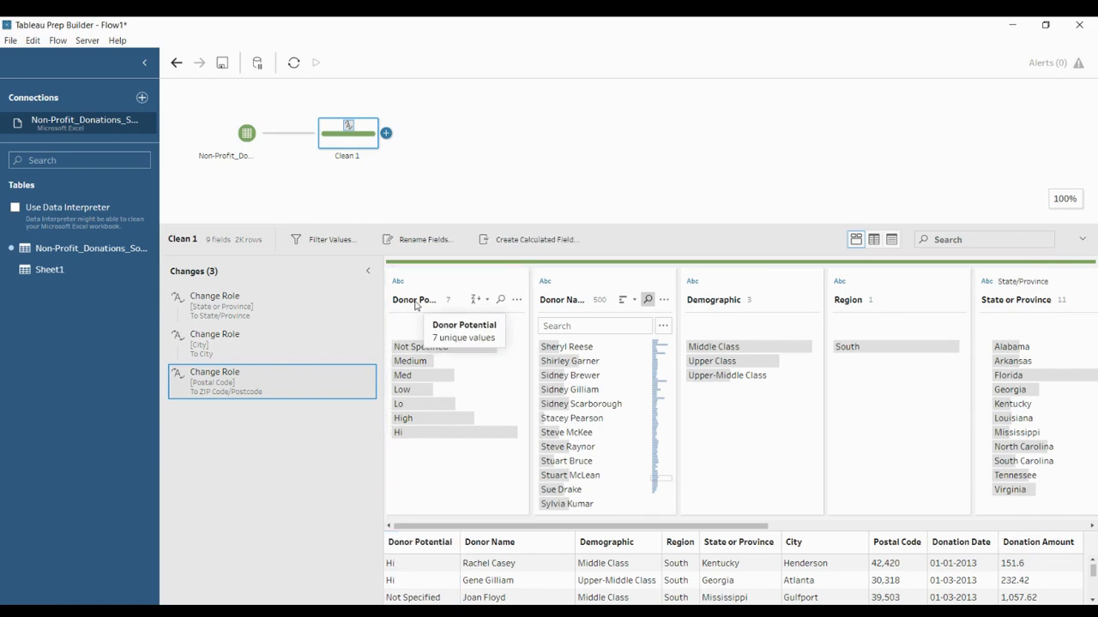
pyautogui.doubleClick(415, 300)
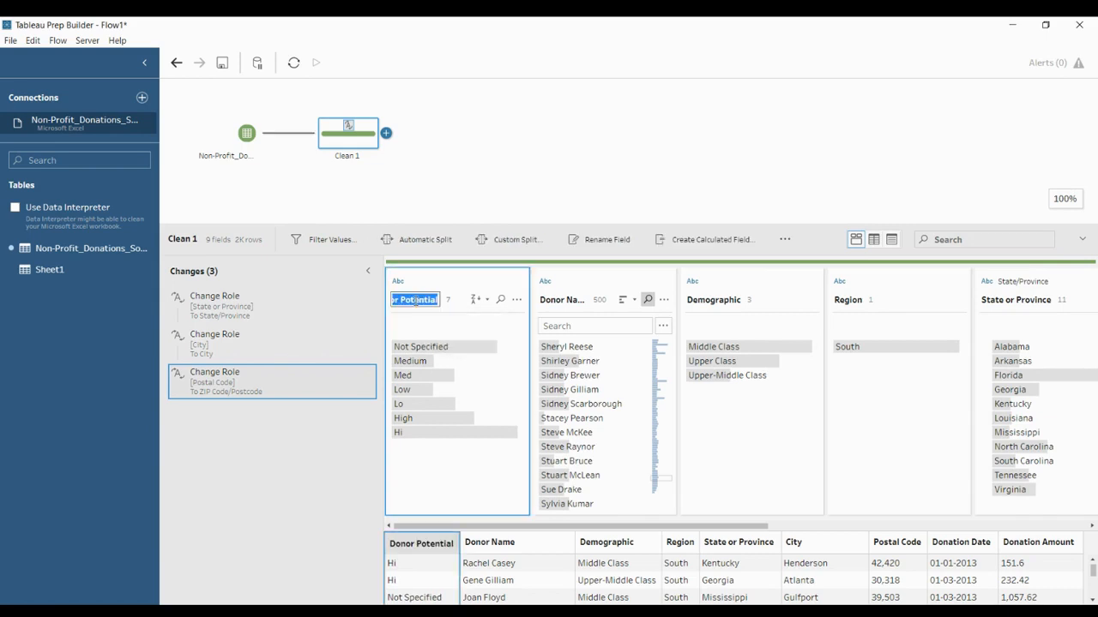
pyautogui.click(517, 301)
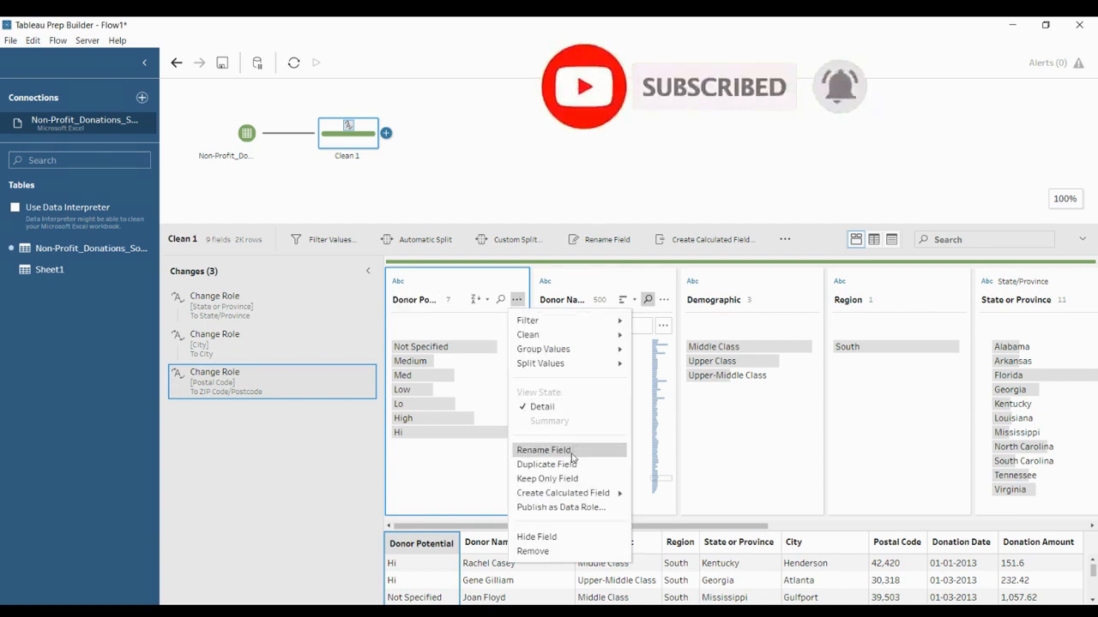
pyautogui.click(571, 451)
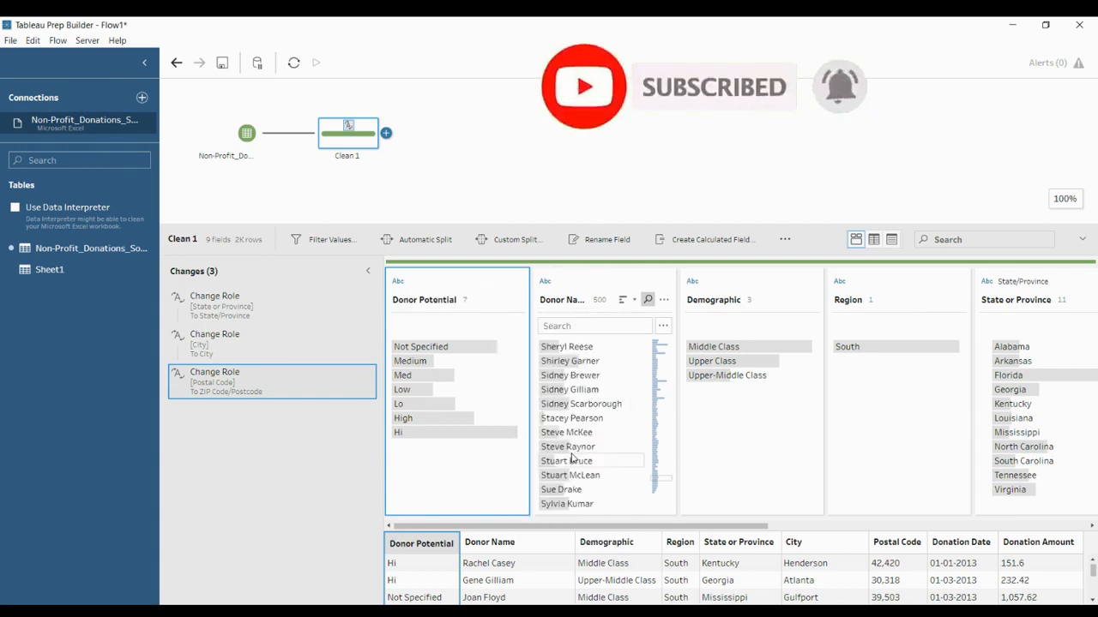
pyautogui.click(449, 286)
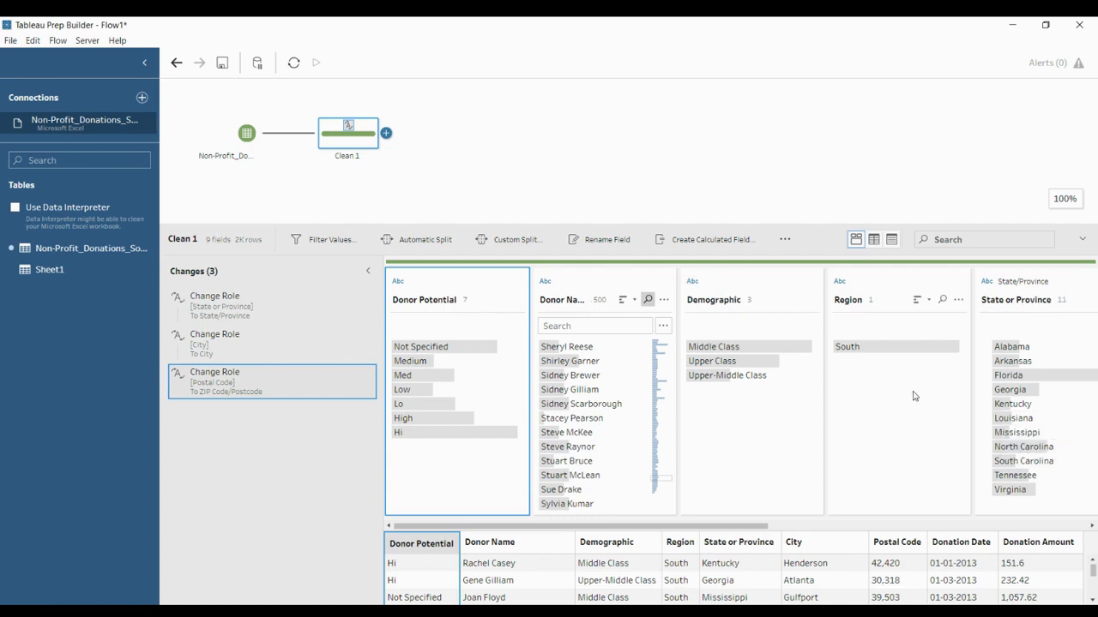
# Select the Not Specified value of Donor Potential and examine the related values highlighted in the other fields.
pyautogui.moveTo(687, 526); pyautogui.dragTo(699, 528)
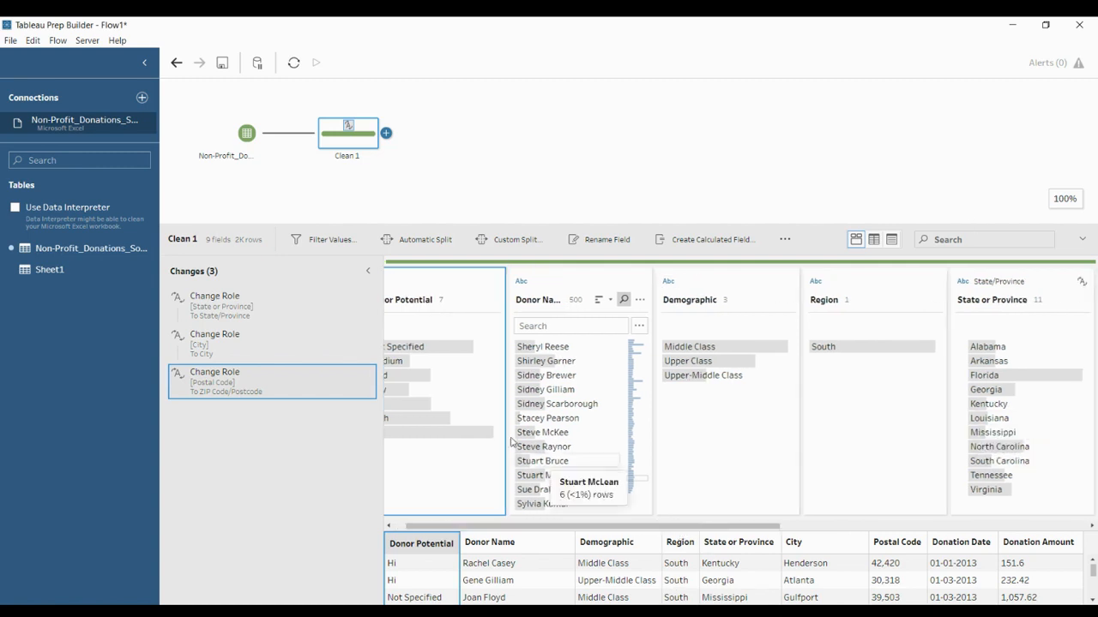
pyautogui.click(483, 352)
pyautogui.moveTo(725, 528); pyautogui.dragTo(948, 527)
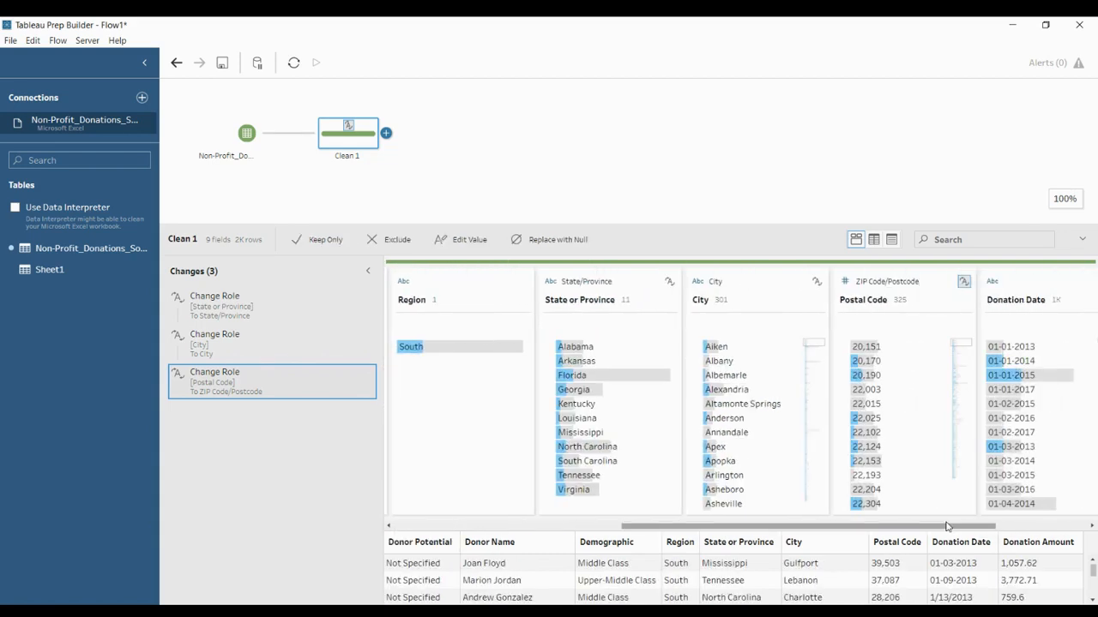